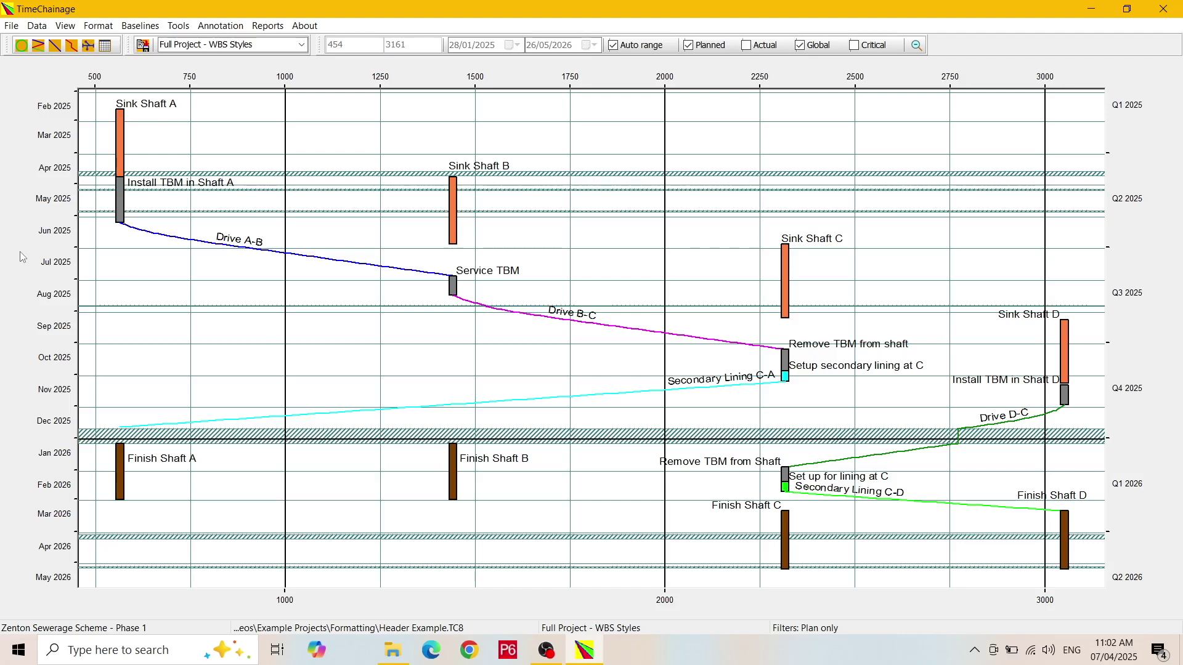
Open the chart's print preview and bring up its header settings
left_click(96, 28)
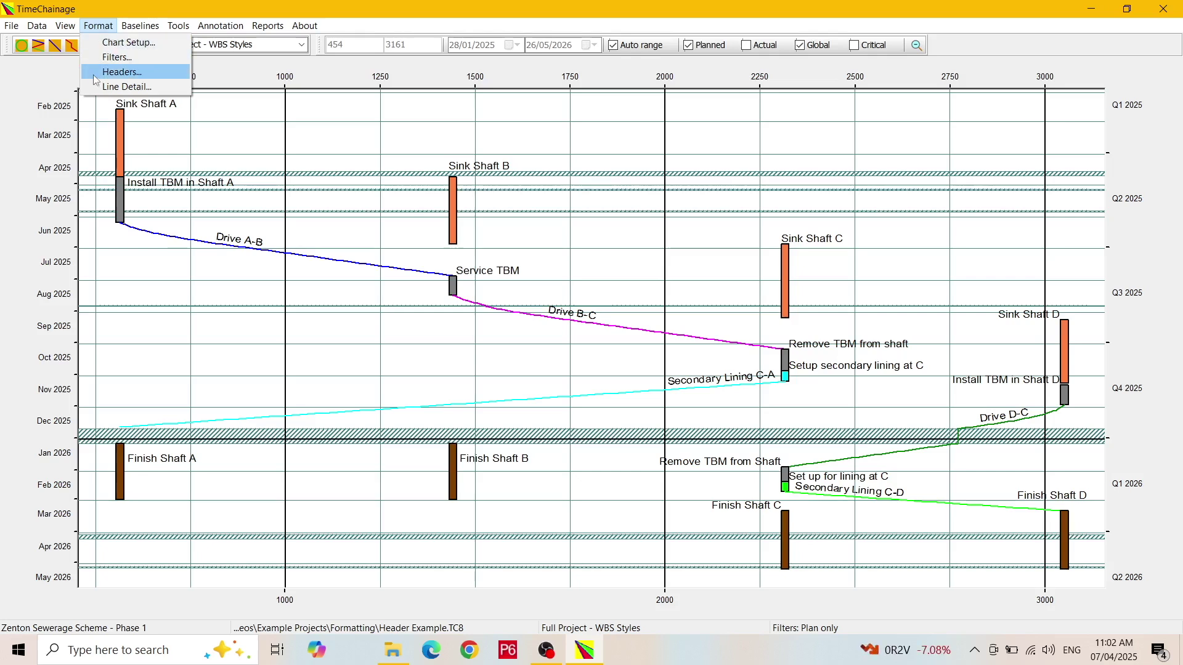
left_click(42, 85)
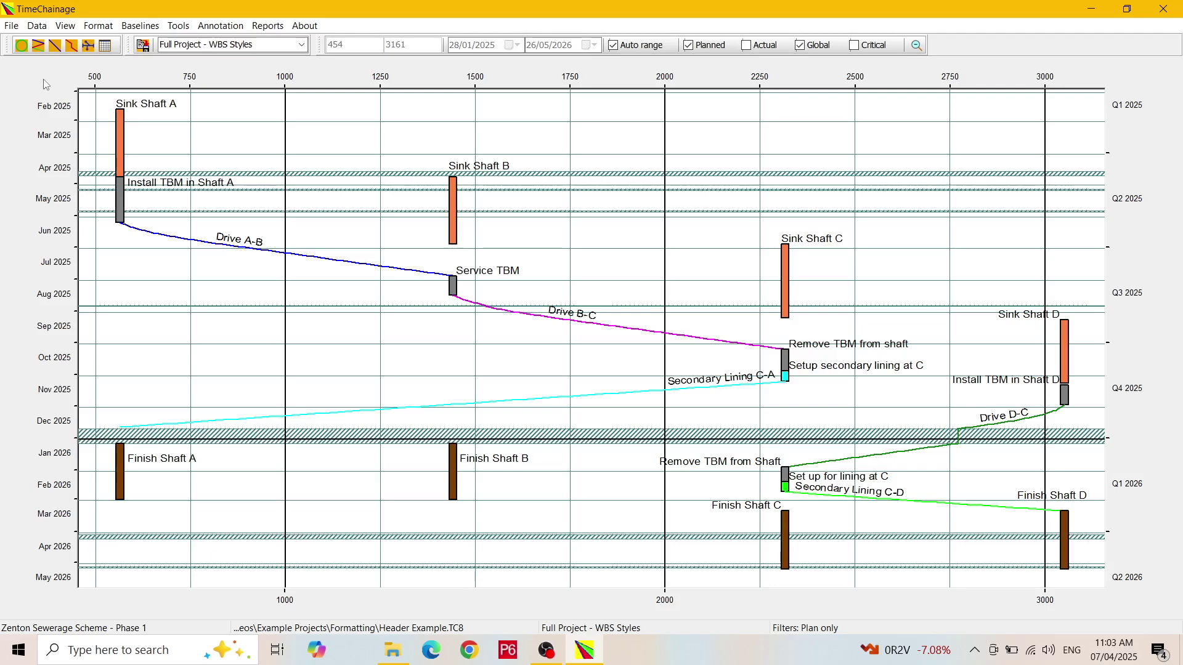
left_click(9, 26)
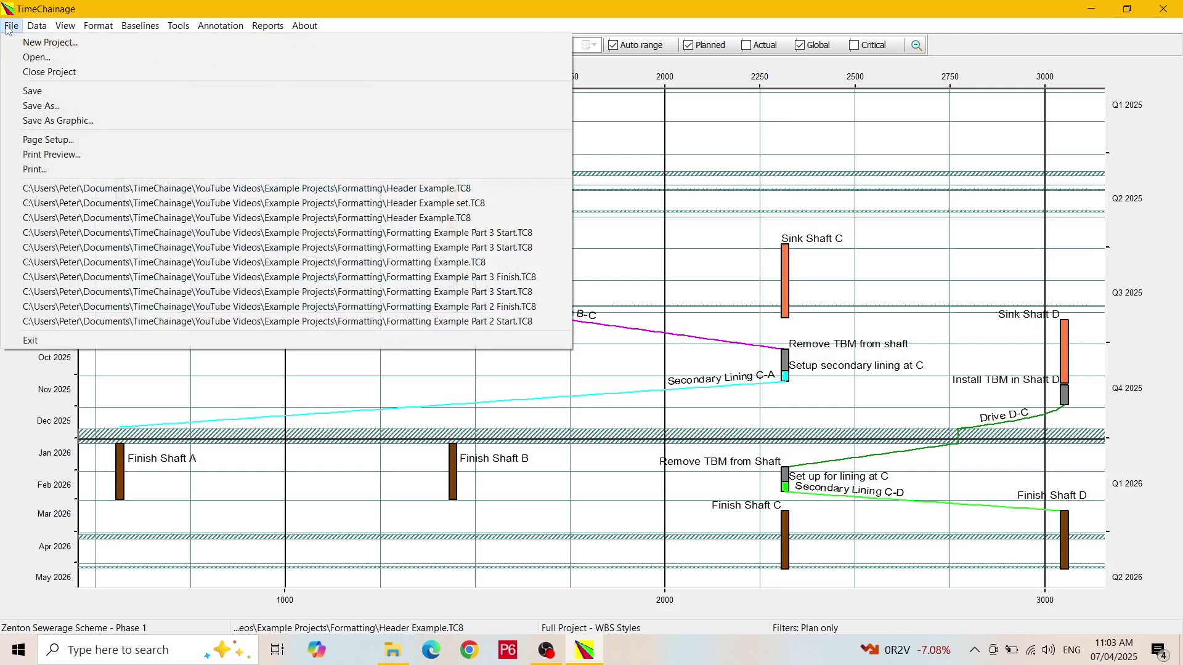
left_click(13, 158)
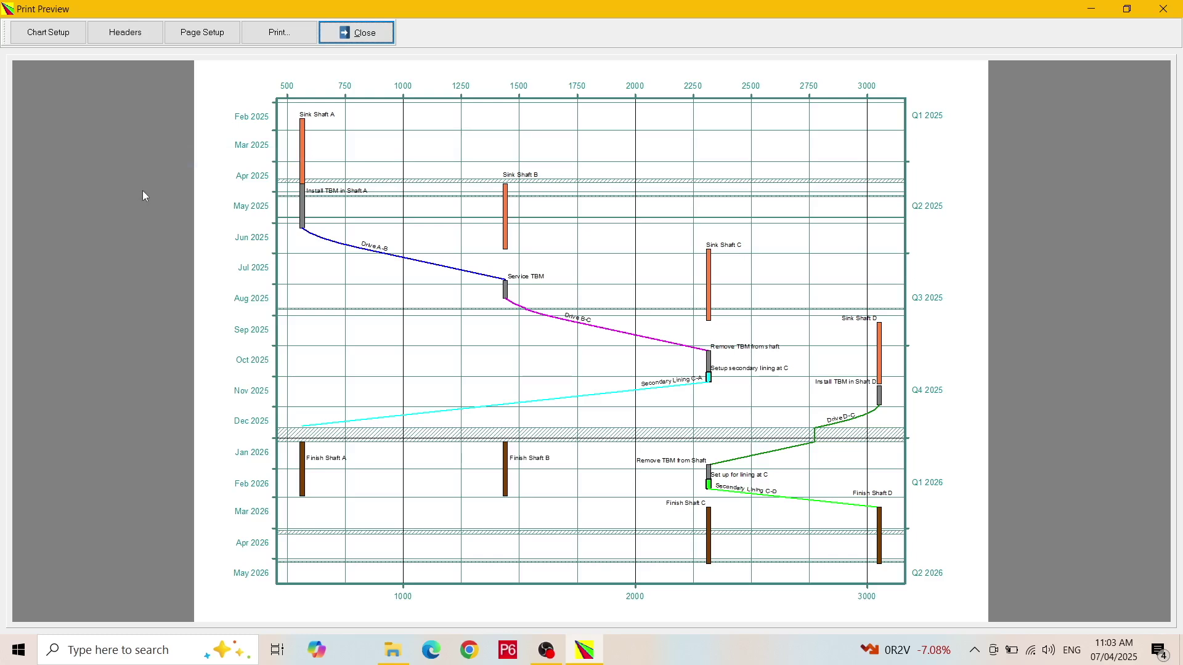
left_click(124, 38)
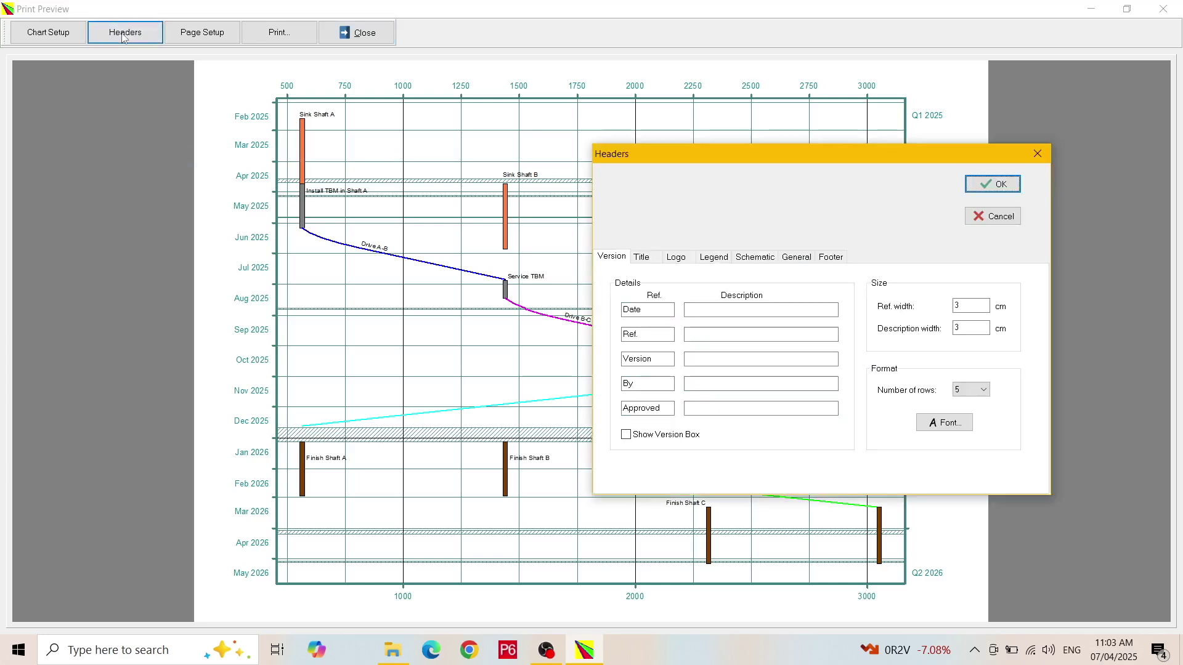
left_click_drag(762, 158, 552, 162)
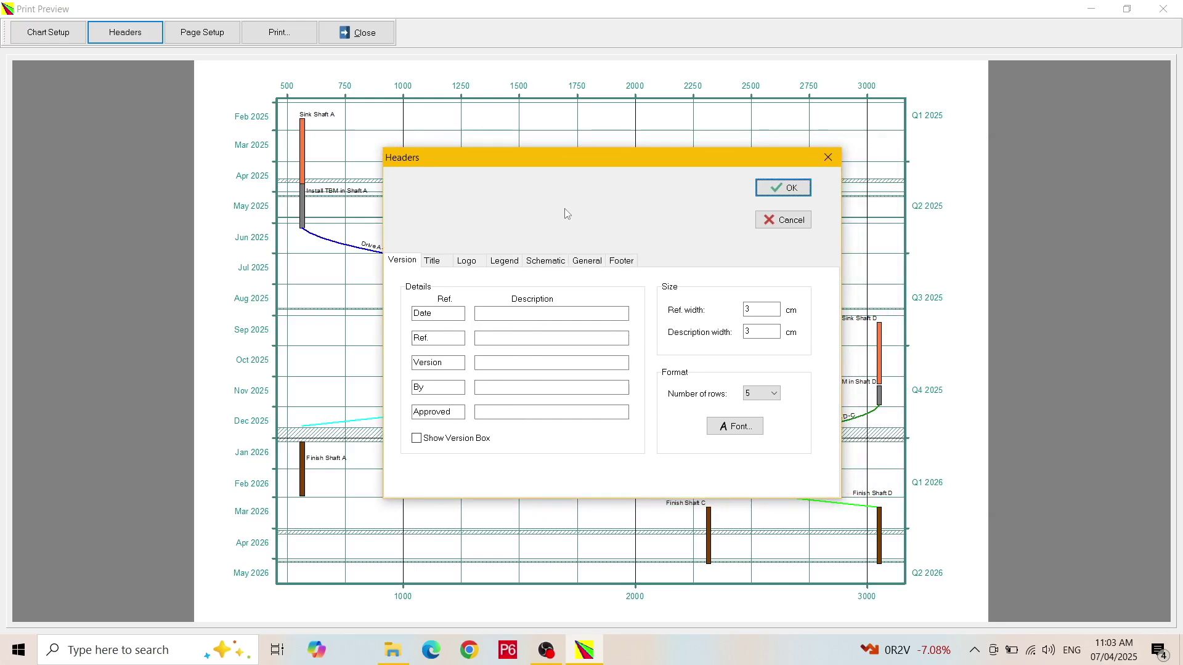
Enter the three title lines "Title Block Example", "Tunnels and Shafts Construction" and "Construction Programme", with 3 rows shown
left_click(433, 262)
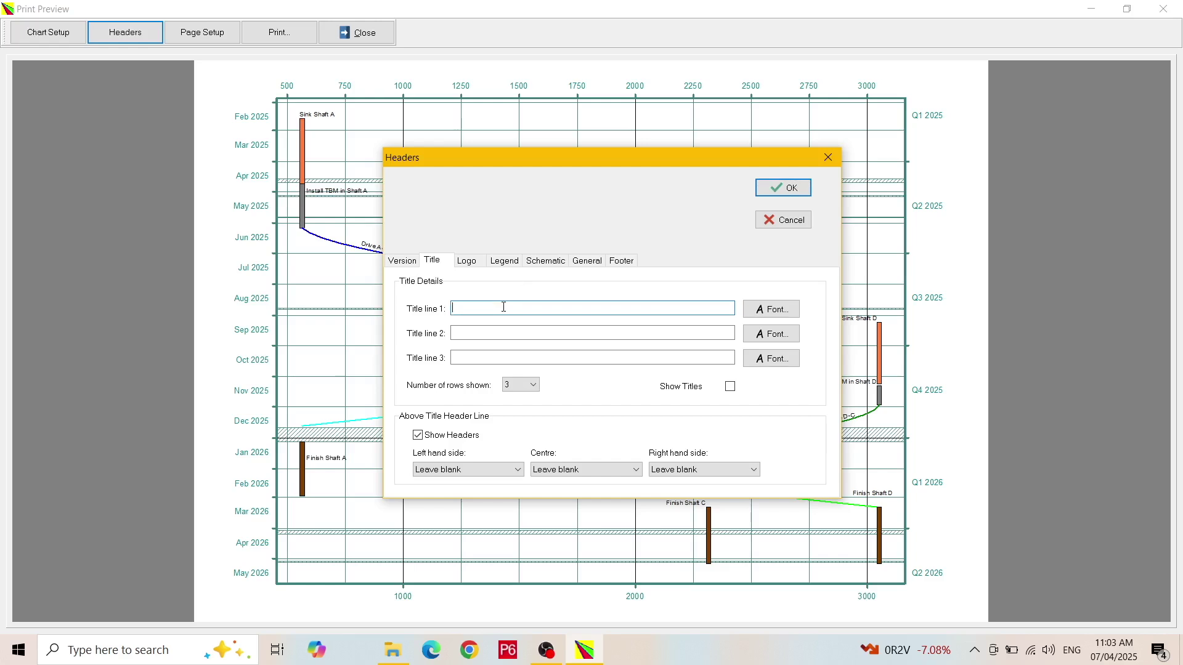
type("Title Block Example")
left_click(484, 334)
type("Tunnels and Sha")
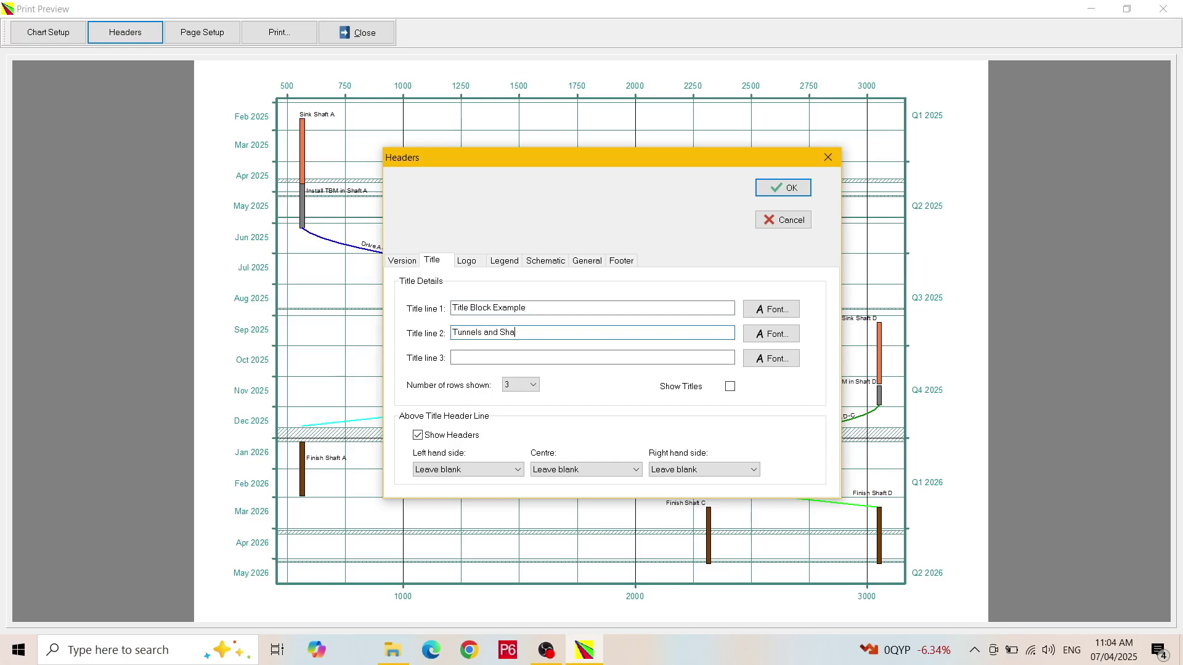
type("fts Construction")
left_click(478, 356)
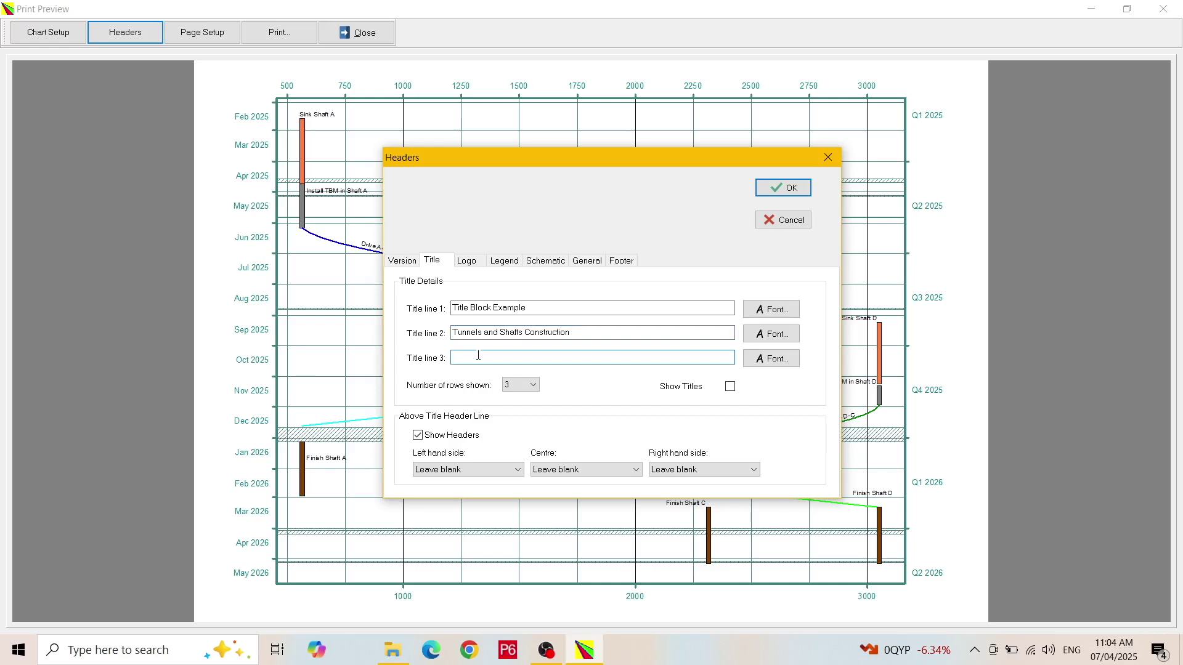
type("Construction Programme")
left_click(533, 385)
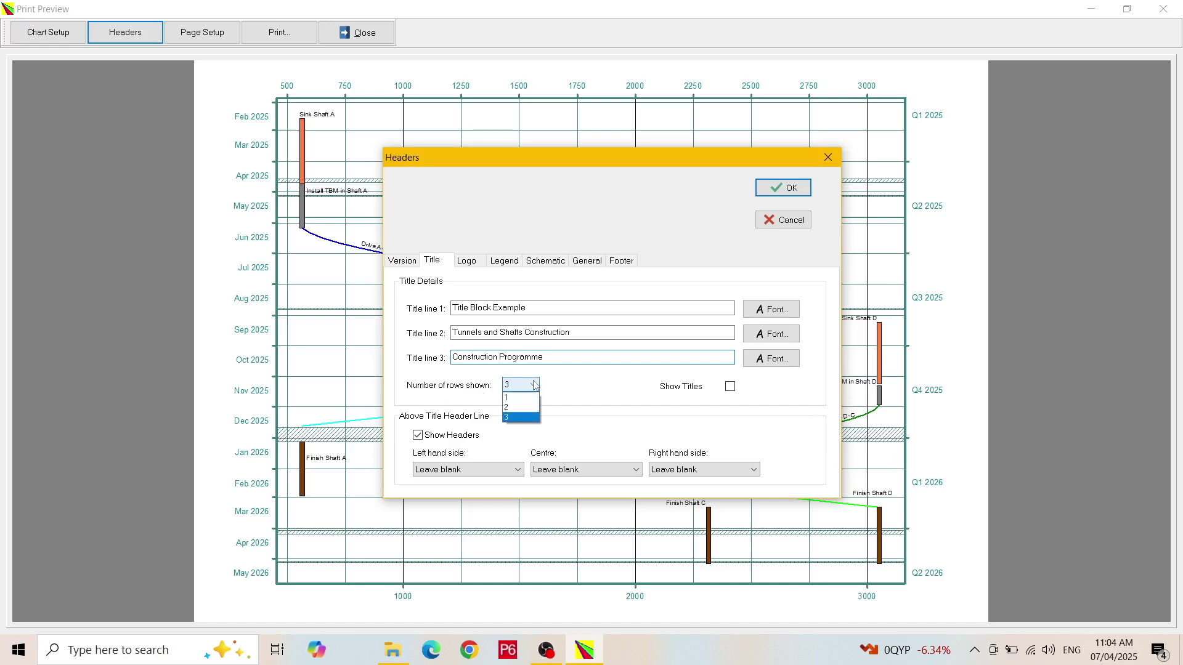
left_click(523, 418)
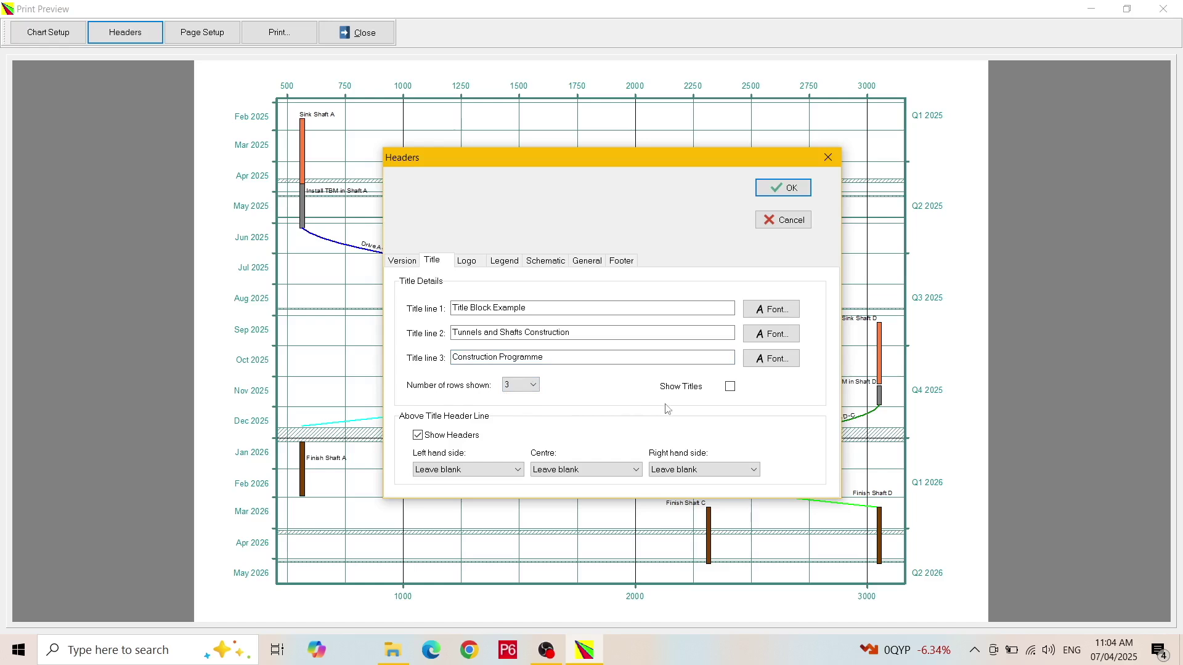
Keep the font of title line 1 and set title line 2 to Arial Bold, size 18
left_click(777, 311)
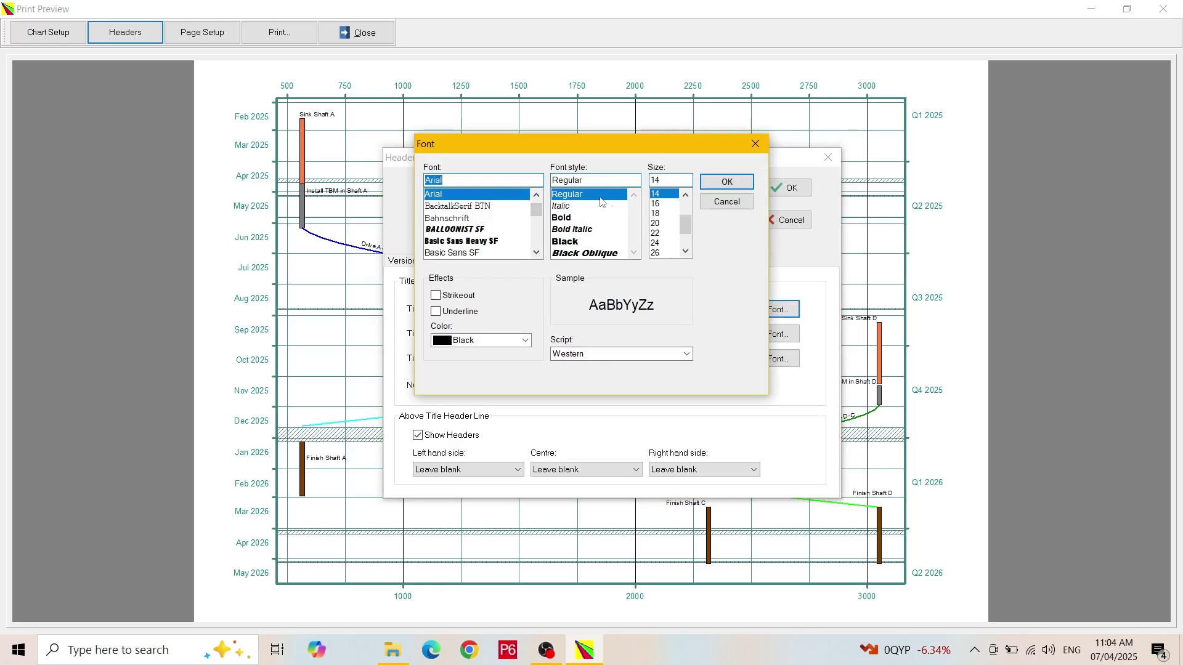
left_click(709, 186)
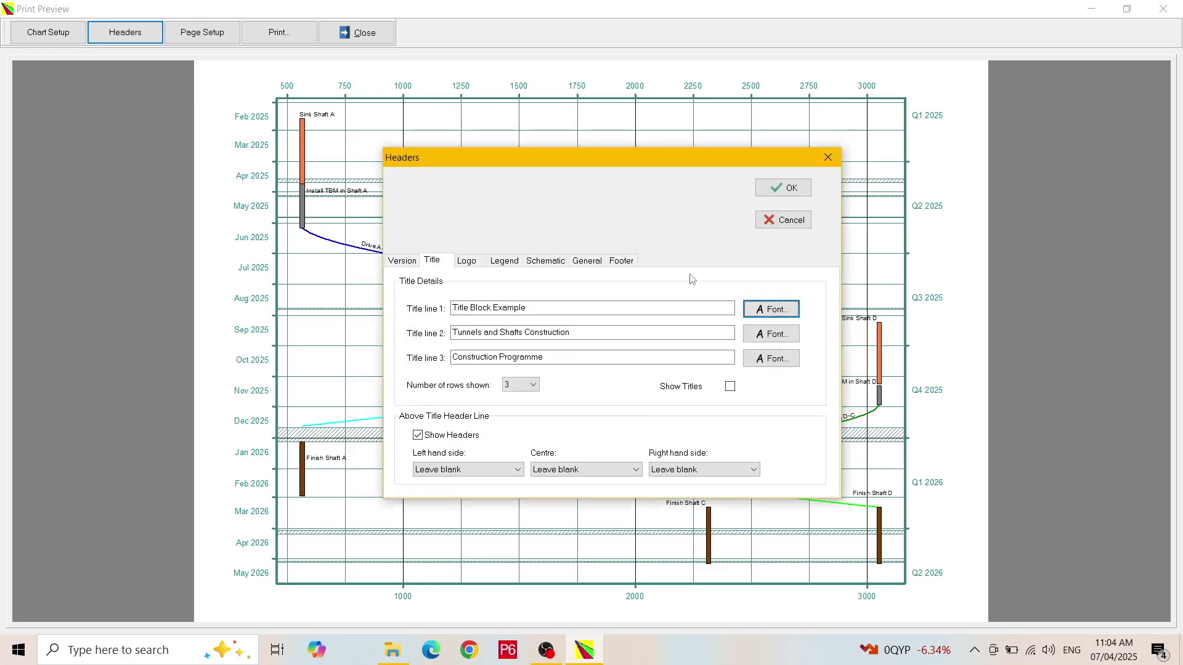
left_click(786, 333)
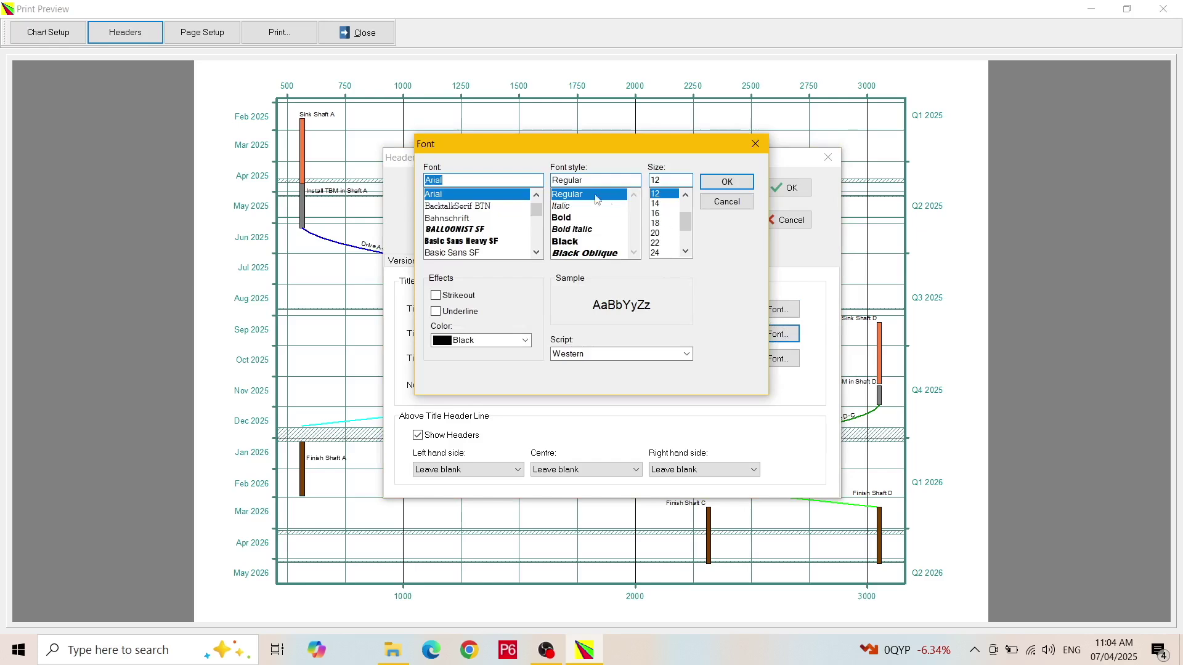
left_click(598, 219)
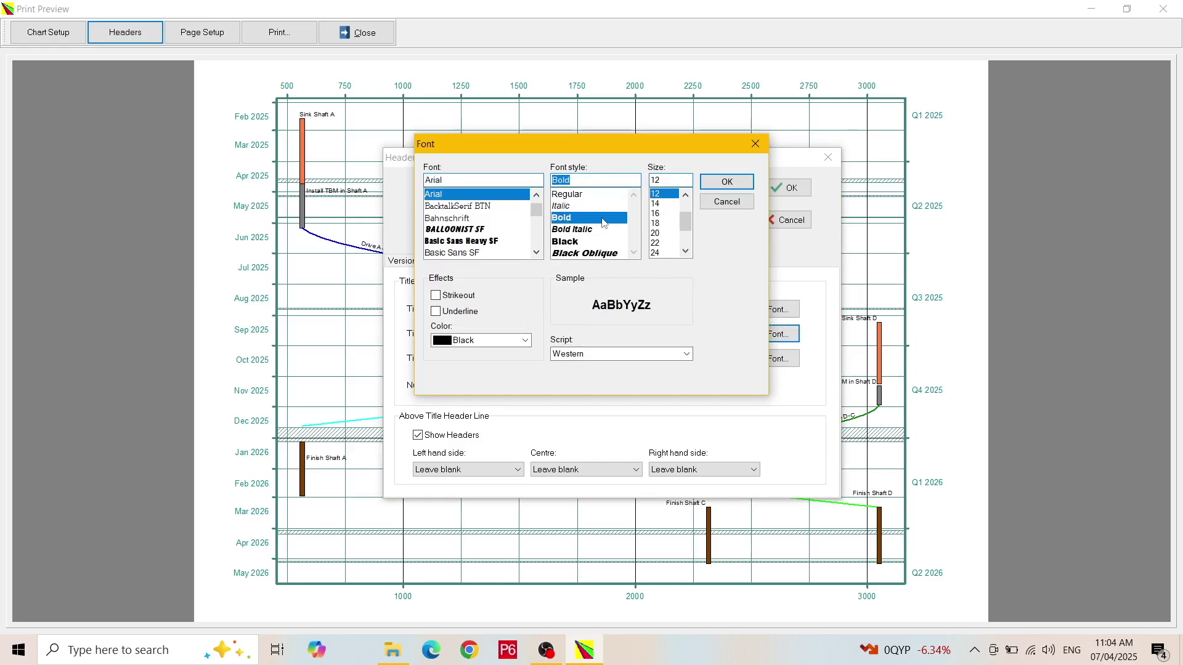
left_click(658, 224)
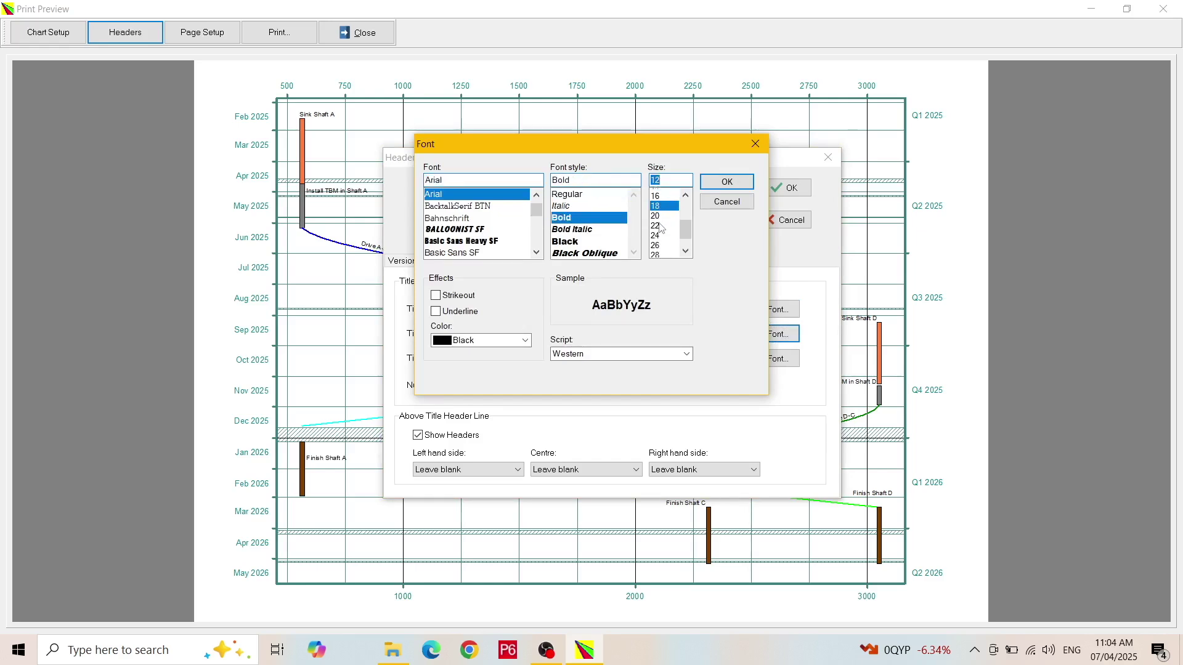
left_click(727, 183)
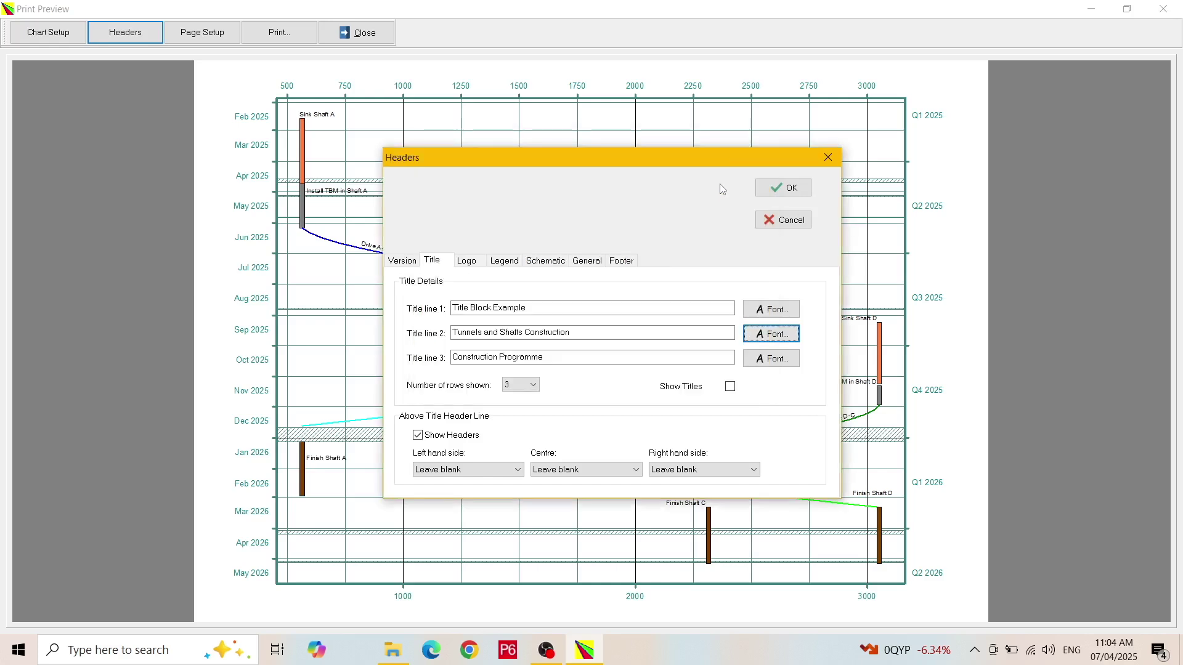
Set title line 3 to Arial Bold, size 16, and turn on the display of titles
left_click(772, 363)
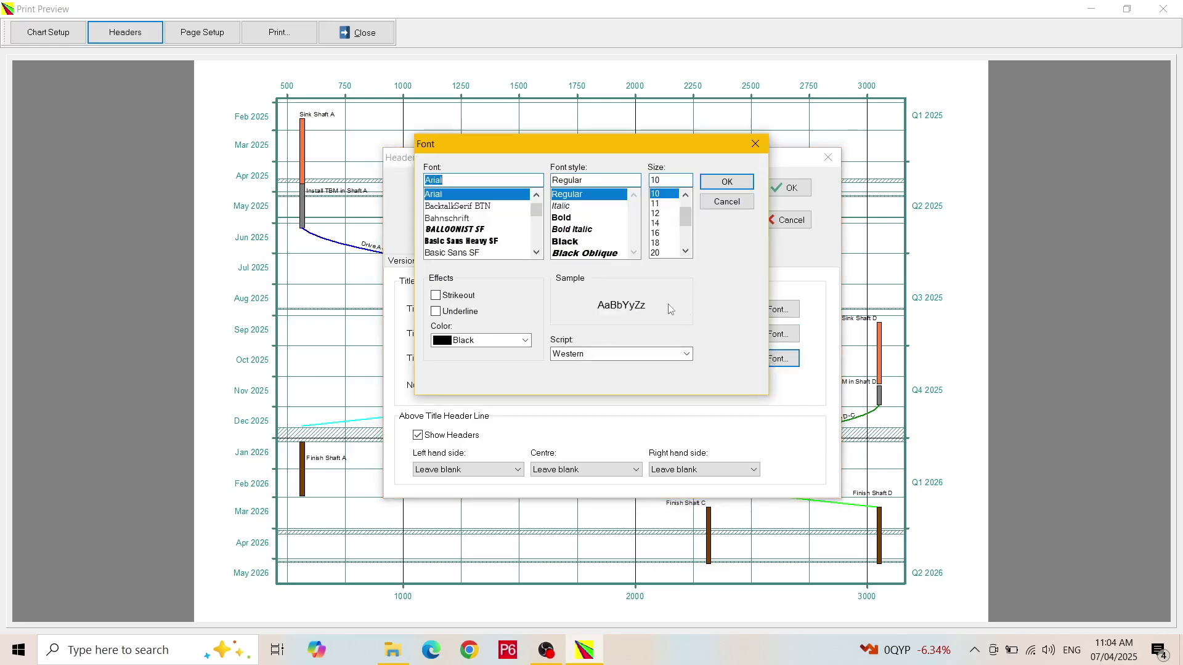
left_click(570, 219)
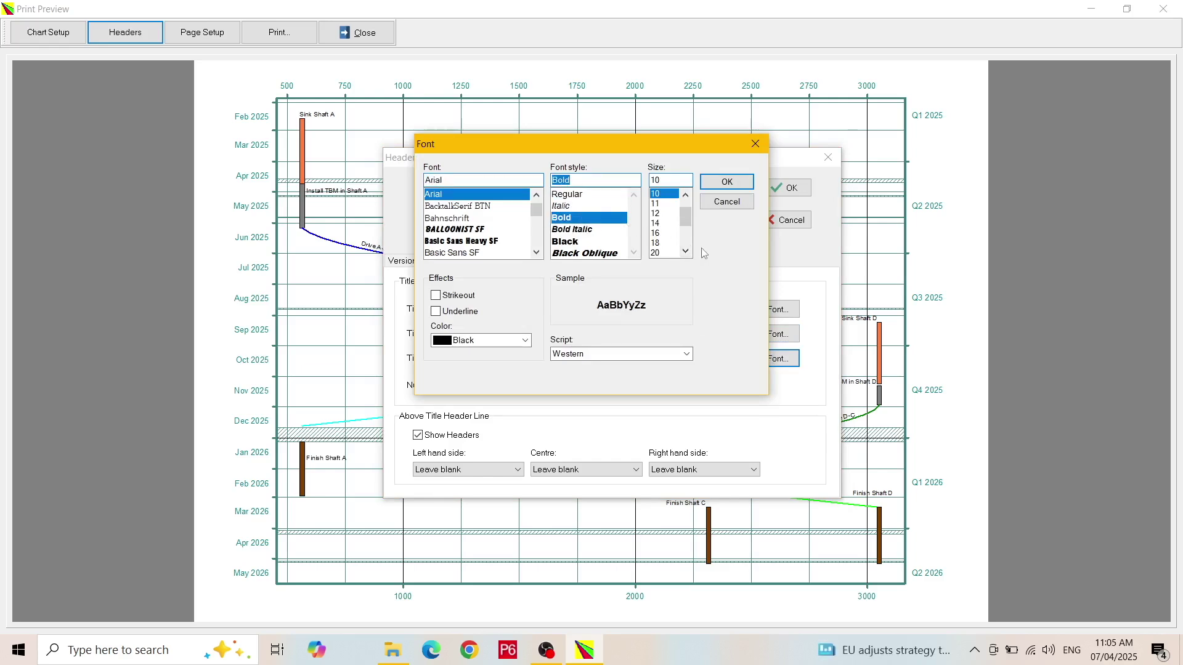
left_click(664, 234)
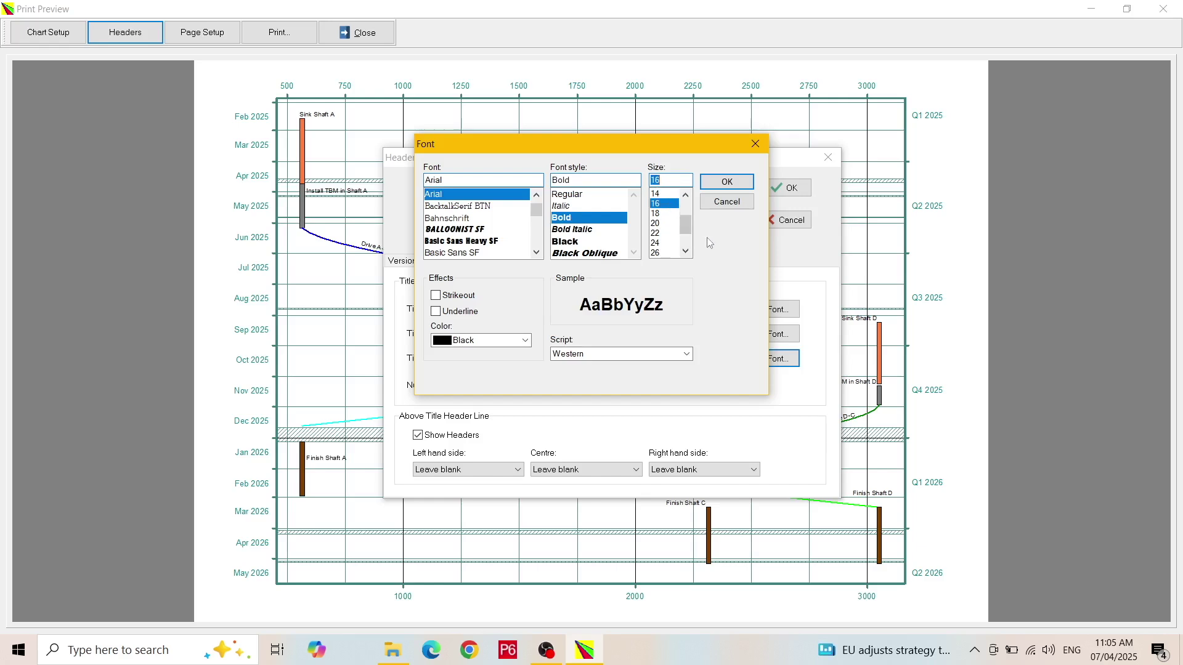
left_click(724, 184)
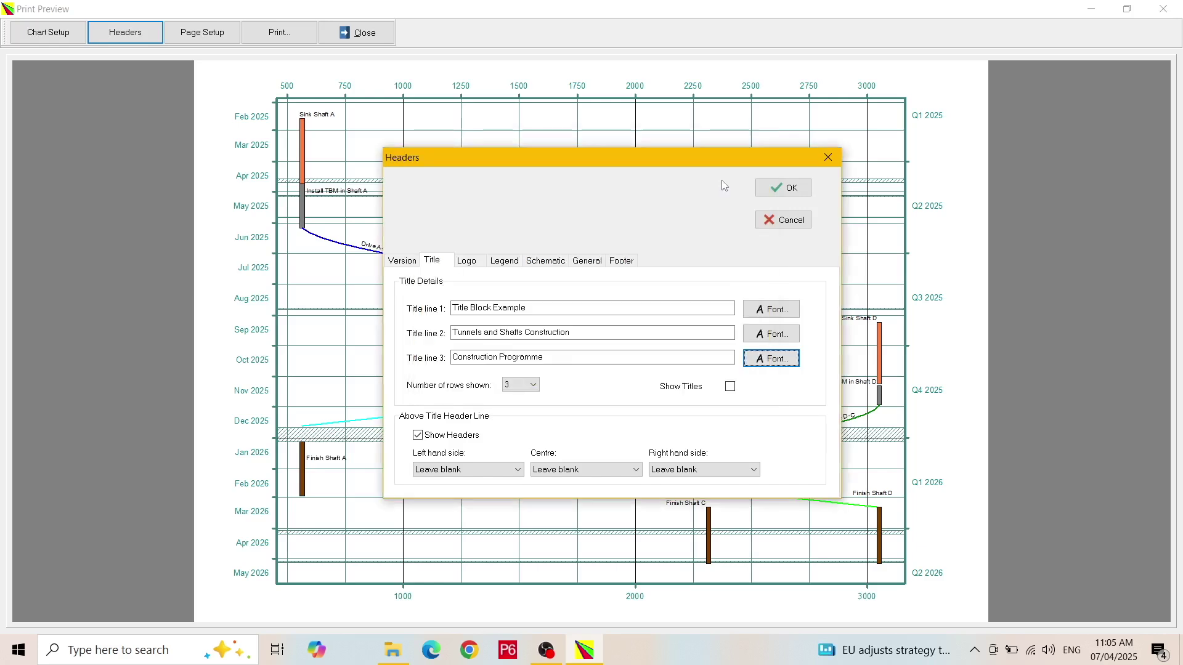
left_click(731, 387)
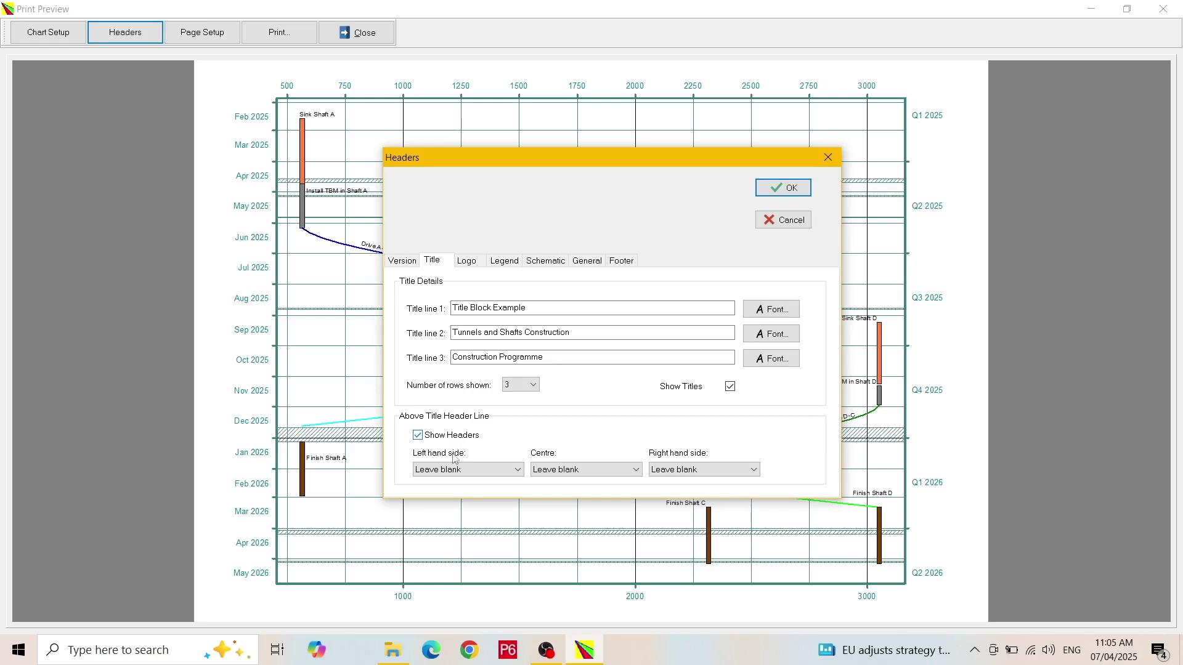
Fill the header line above the title with Planner at left, Project name in the centre and Print date at right, and apply the headers
left_click(516, 470)
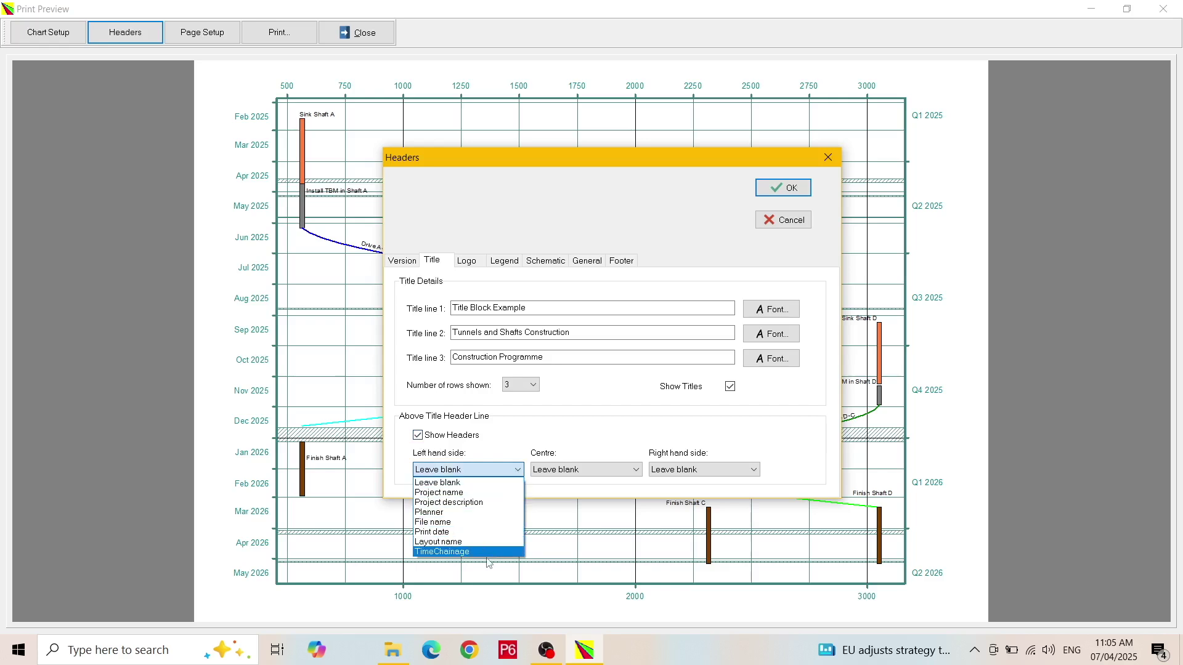
left_click(480, 515)
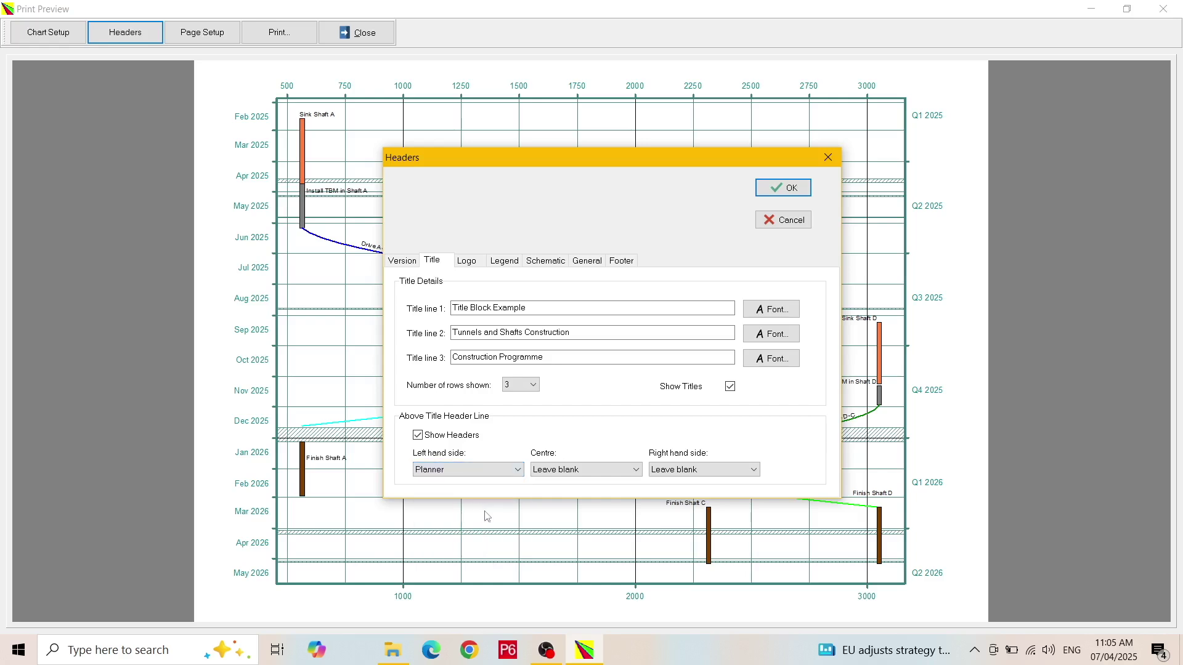
left_click(637, 473)
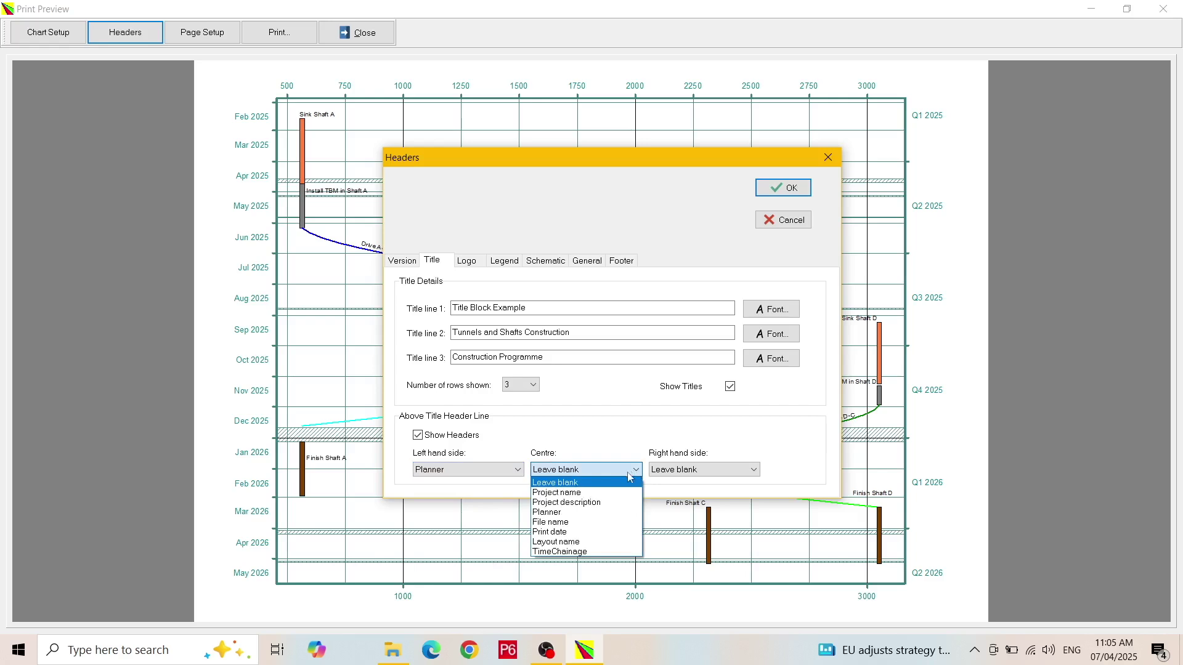
left_click(591, 496)
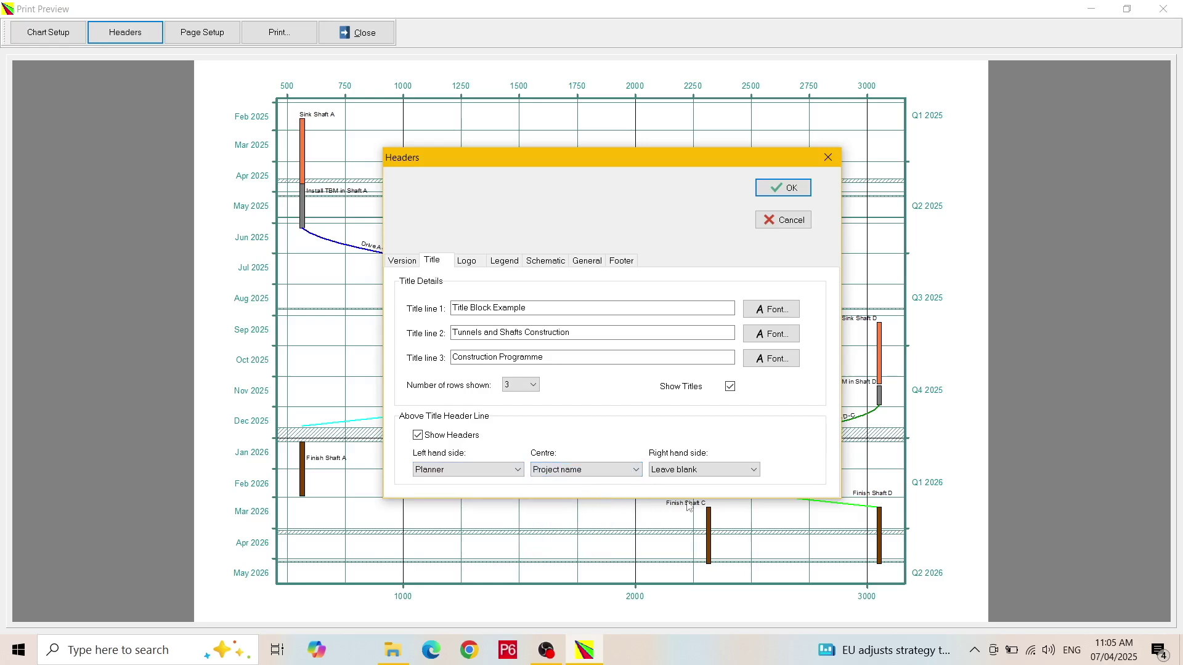
left_click(753, 471)
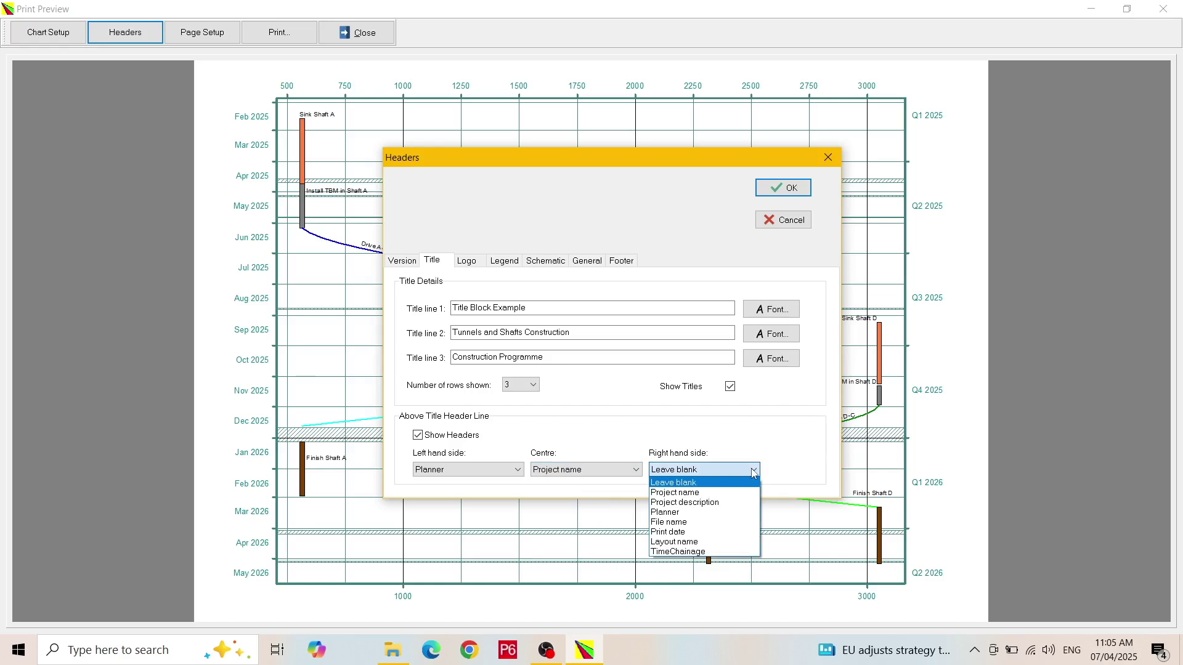
left_click(677, 533)
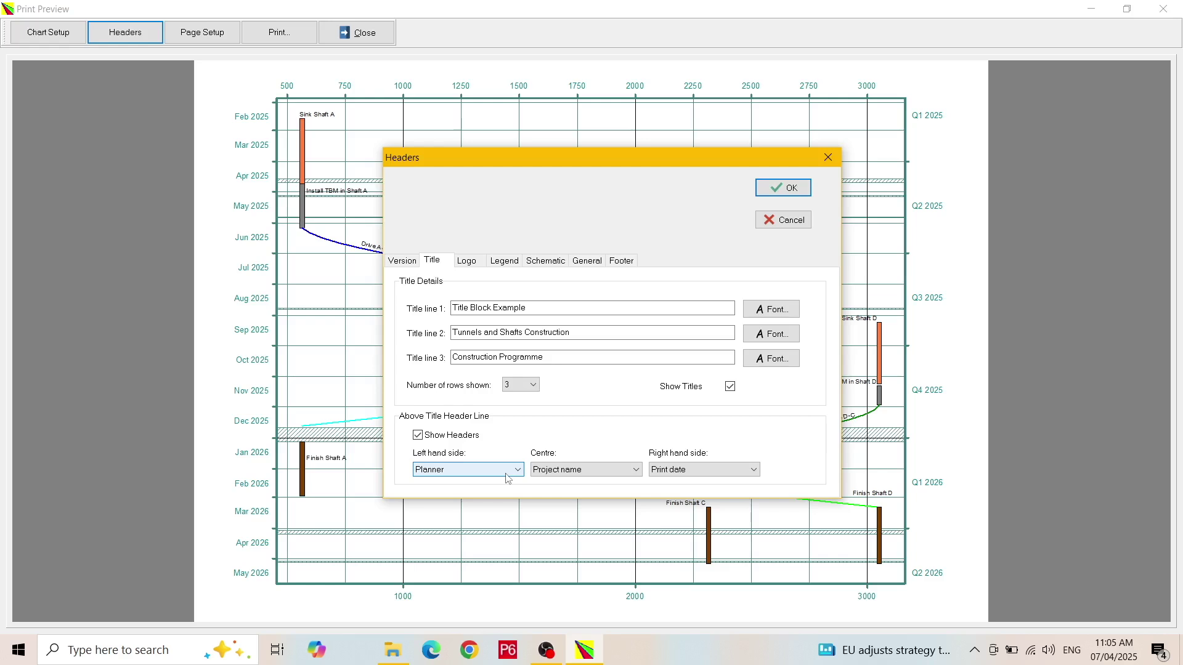
left_click(788, 192)
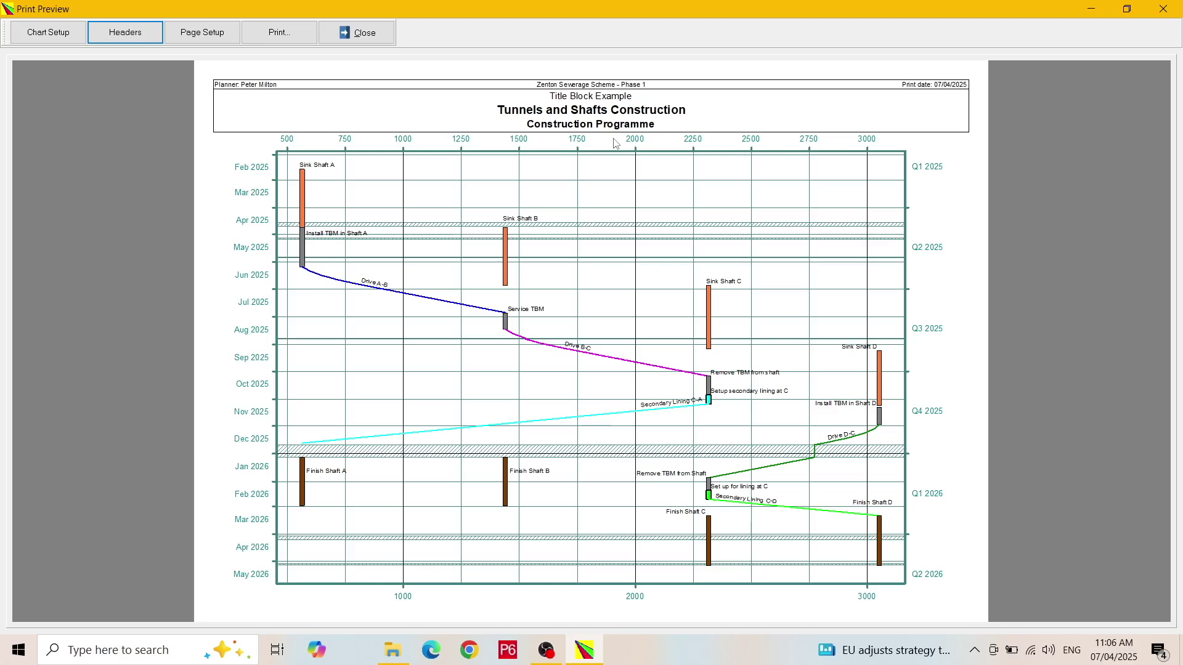
Show the legend with actuals included, set its box width to 8 cm, and apply it to the print preview
left_click(146, 37)
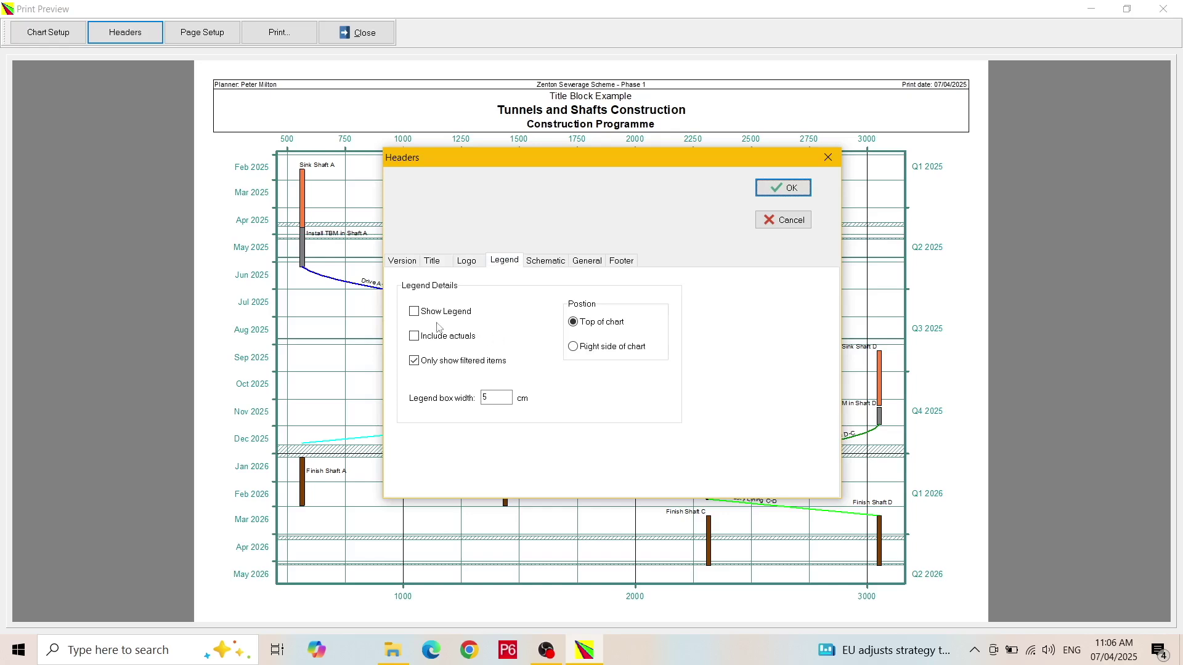
left_click(414, 313)
left_click(415, 337)
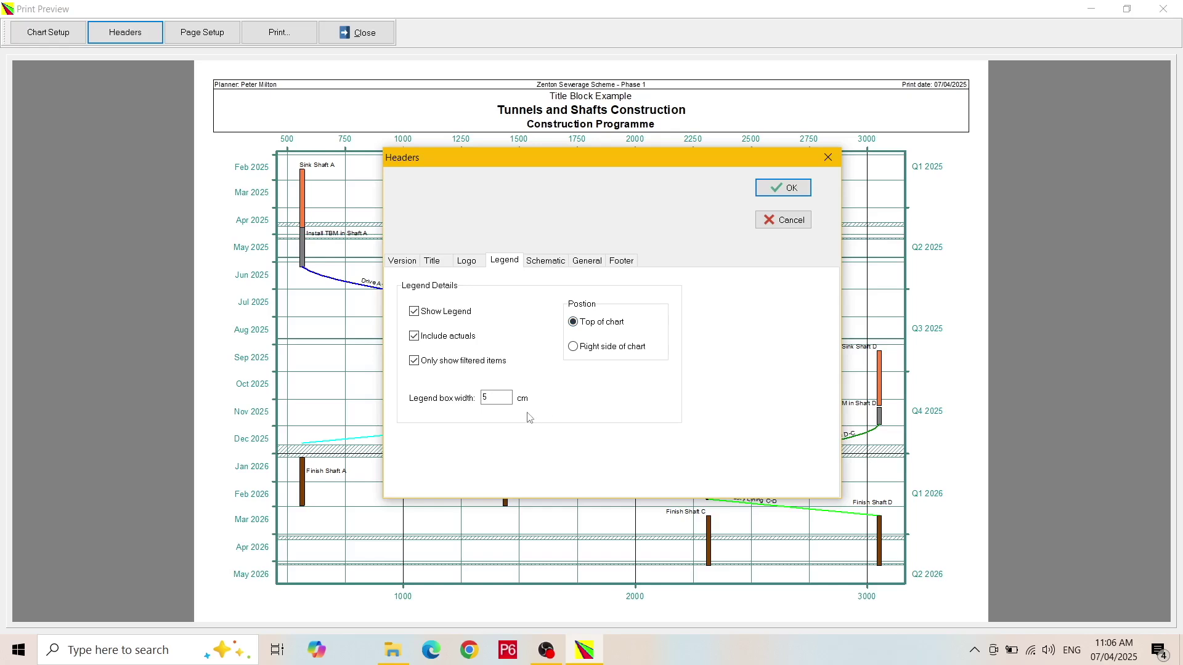
left_click(486, 397)
double_click(499, 398)
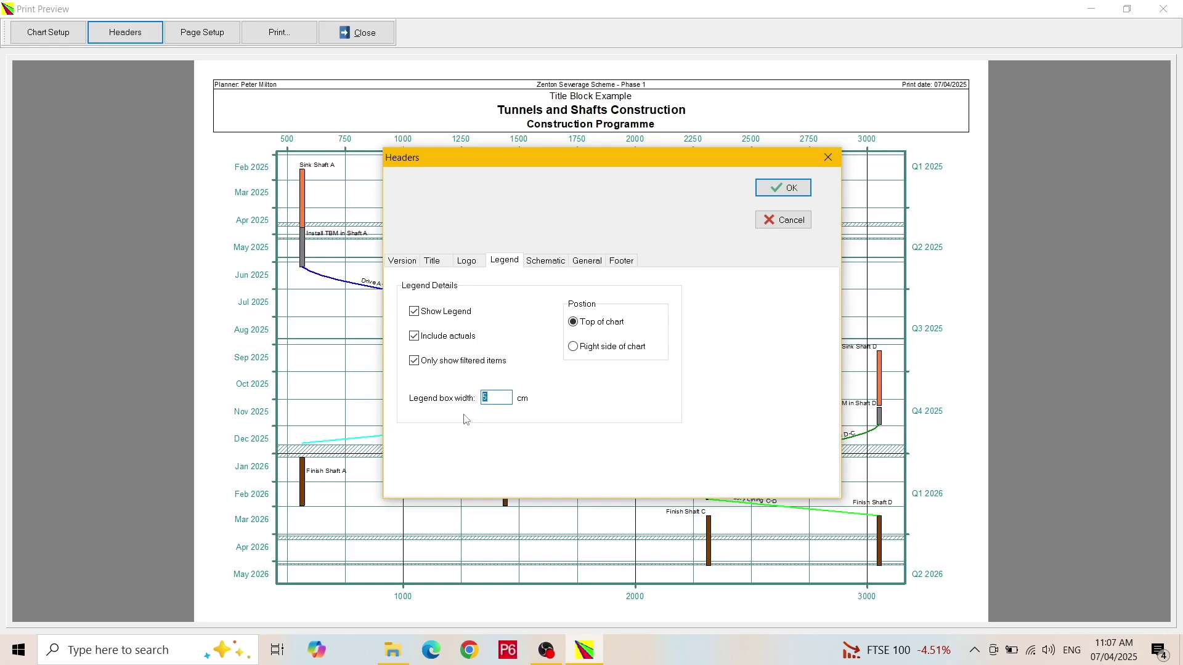
type("8")
left_click(785, 189)
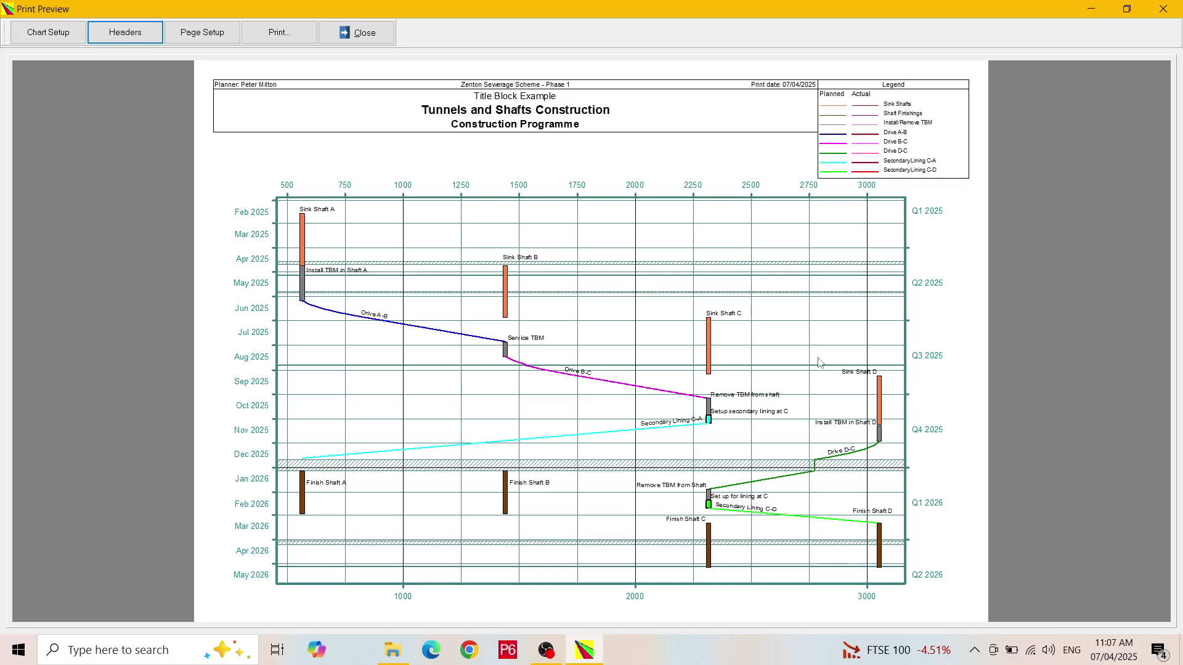
Exclude actuals from the legend, include unfiltered items, place it at the right side of the chart, set its width to 5 cm, and apply
left_click(137, 36)
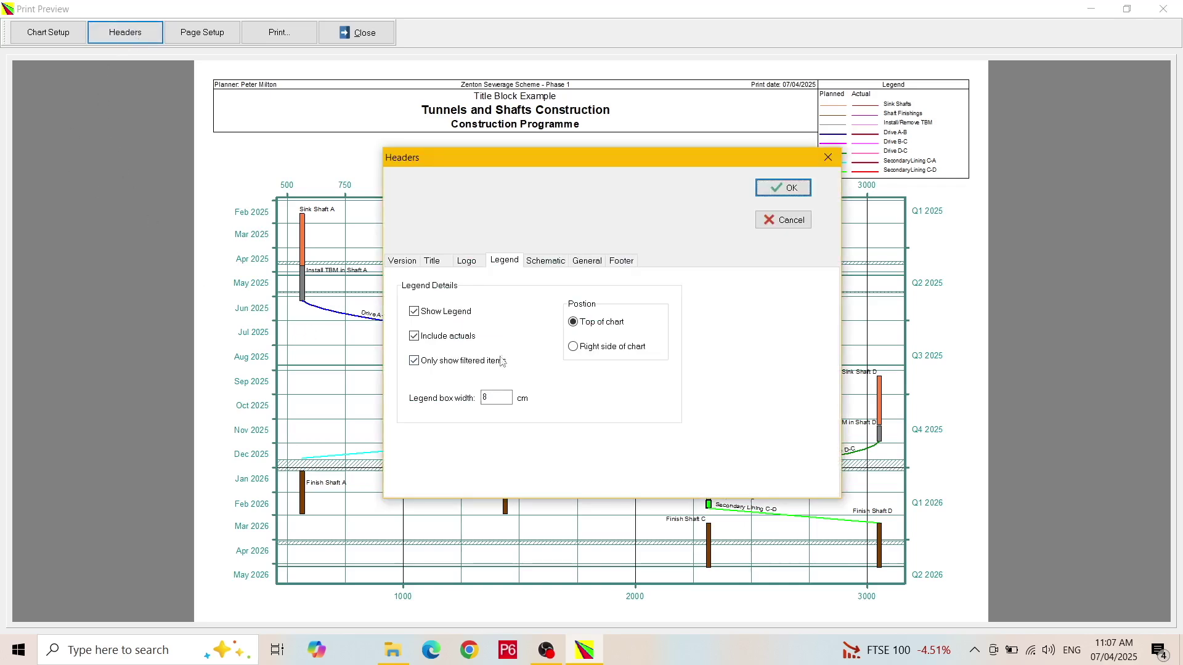
left_click(415, 337)
left_click(414, 361)
left_click(574, 348)
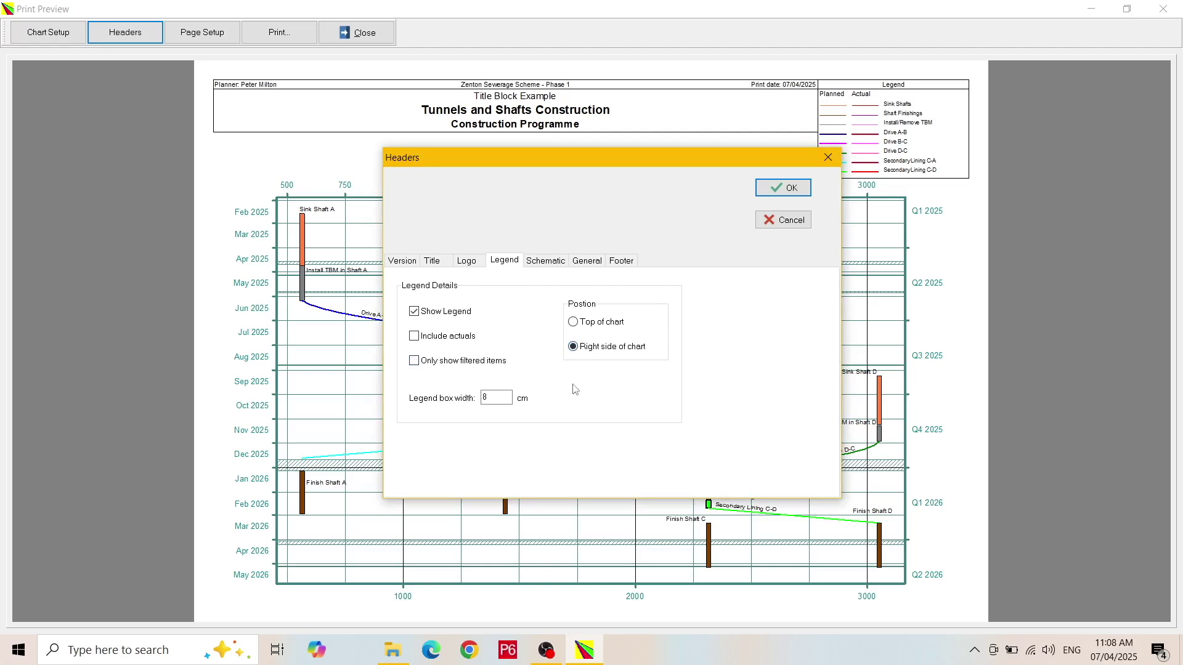
double_click(500, 397)
type("5")
left_click(778, 188)
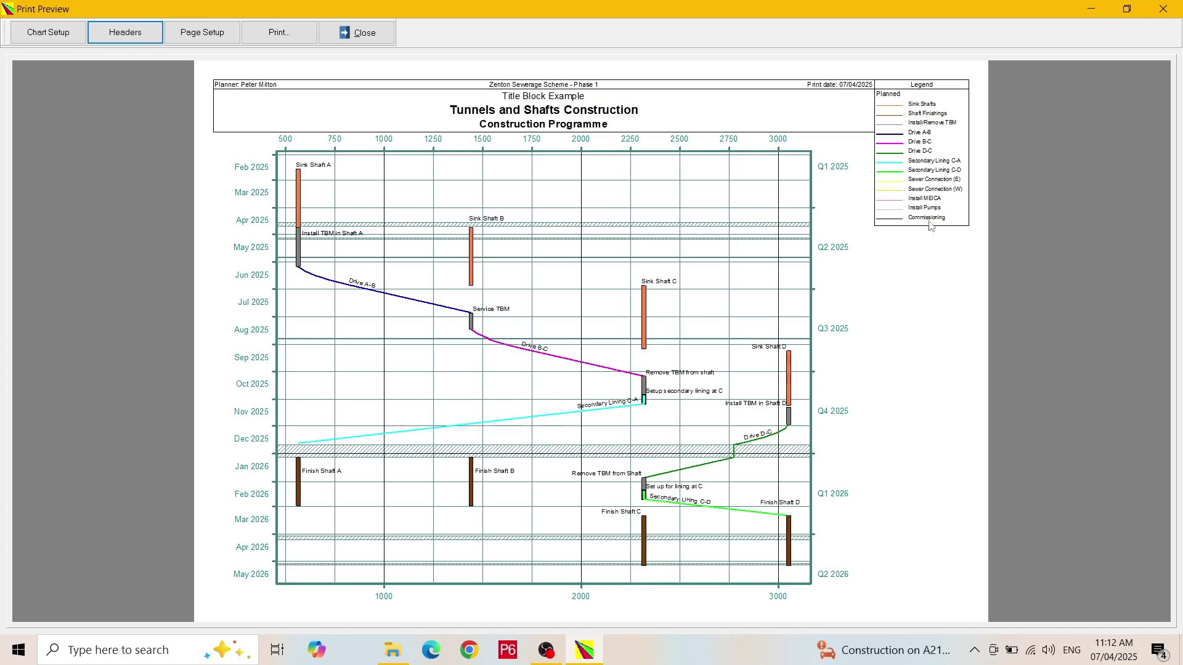
Limit the legend to filtered items only and move its position back to the top of the chart
left_click(123, 34)
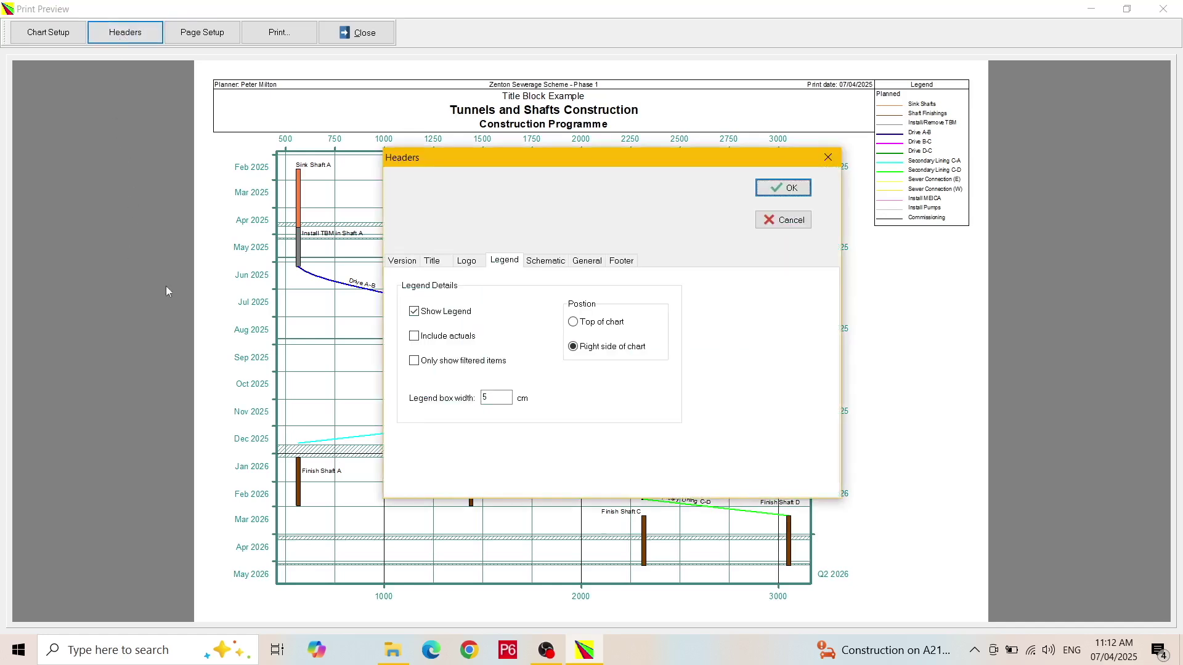
left_click(414, 361)
left_click(576, 325)
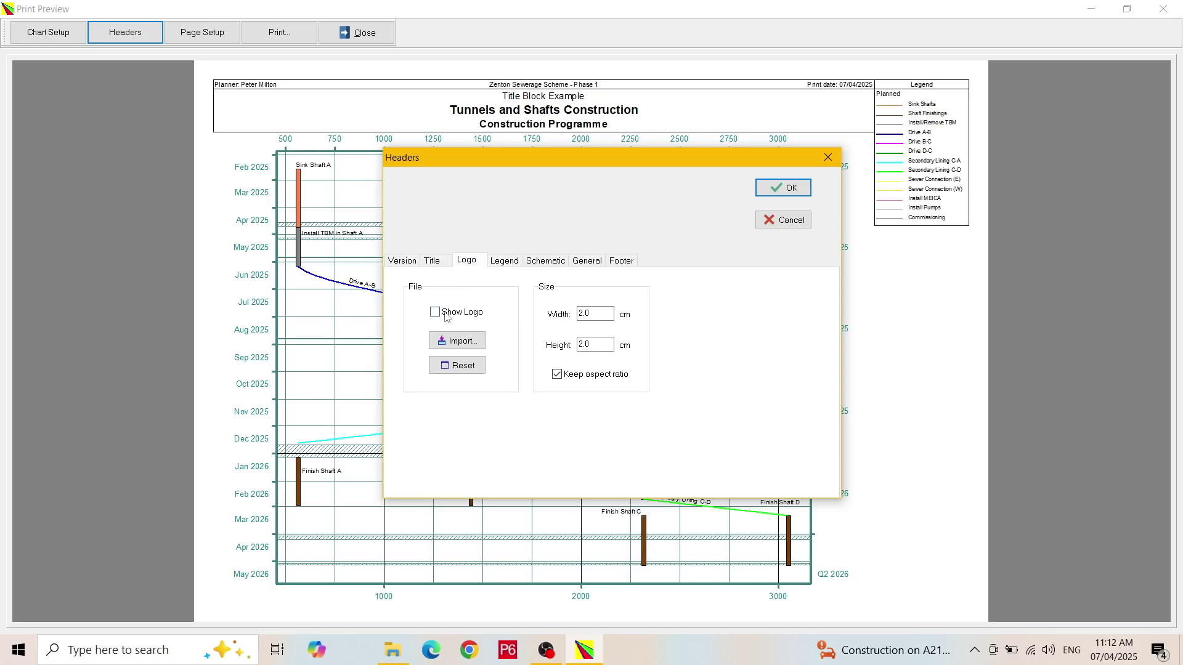
Import TimeChainage logo.jpg from the Desktop as the header logo
left_click(456, 343)
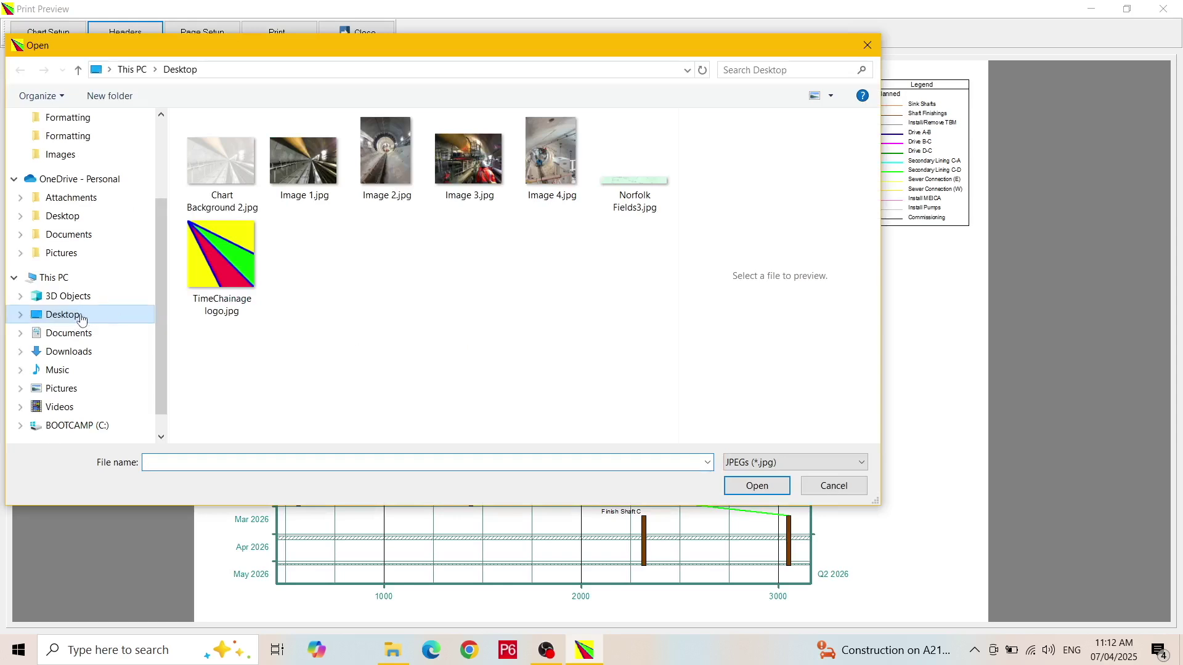
left_click(231, 261)
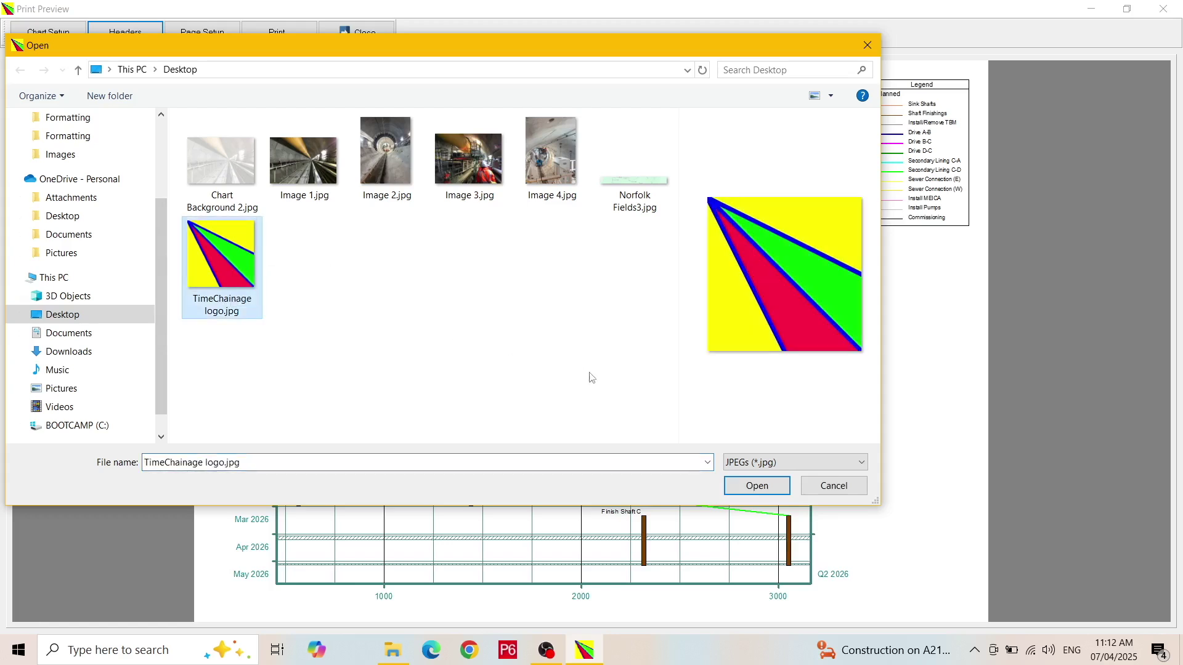
left_click(794, 464)
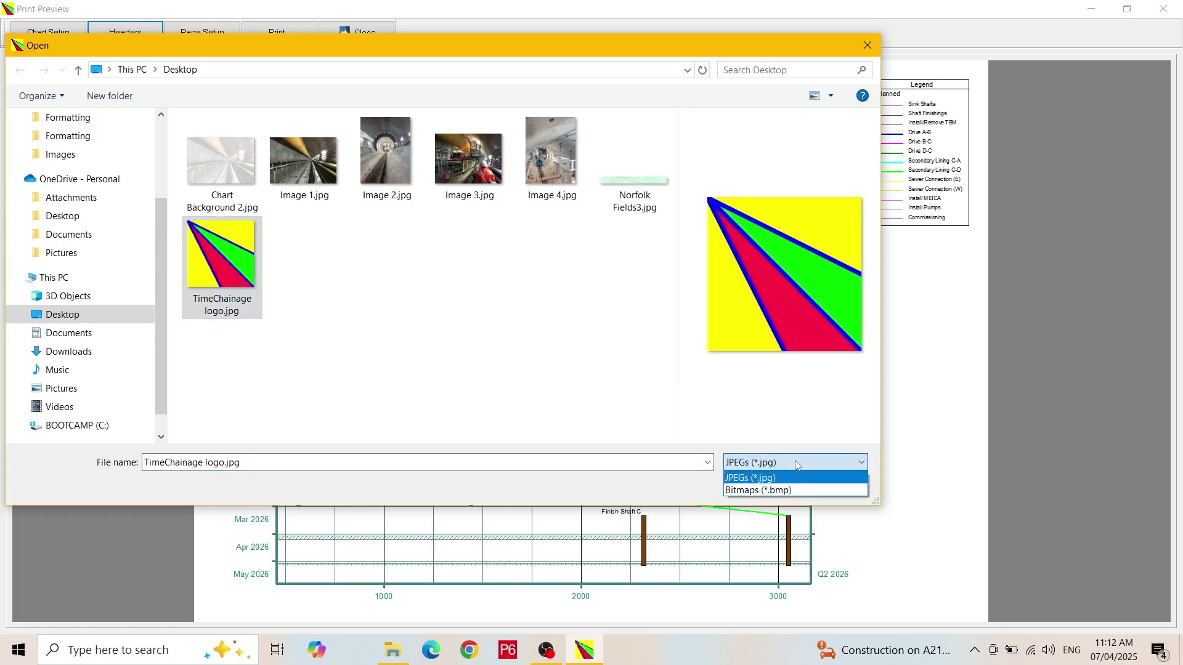
left_click(796, 464)
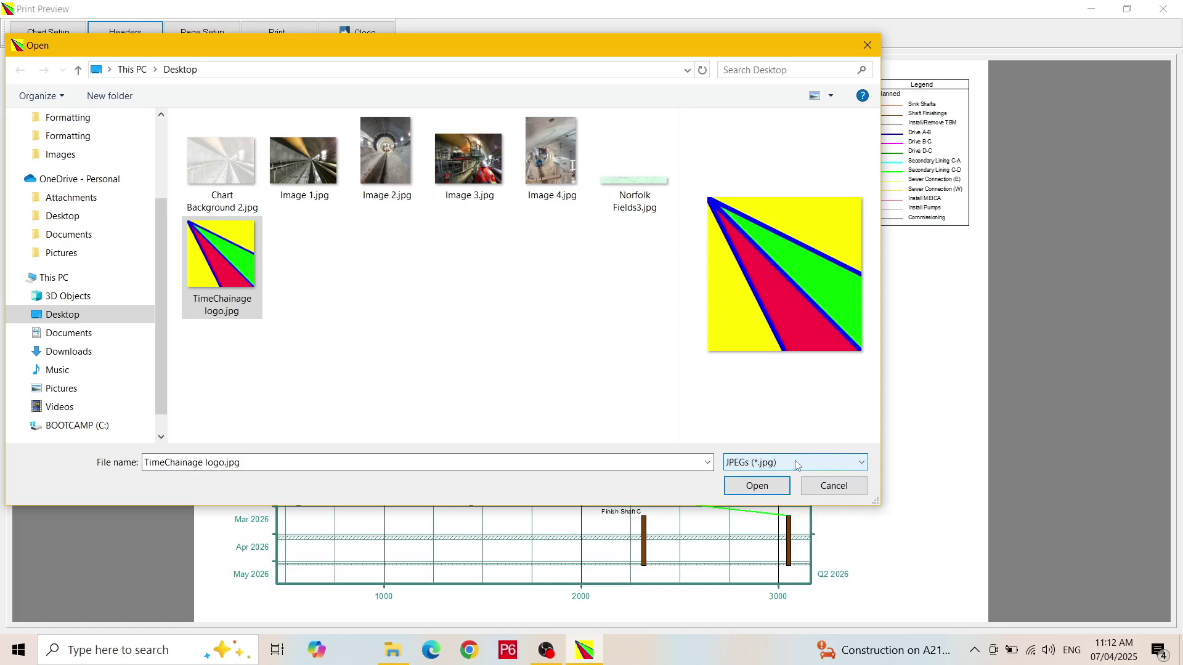
left_click(757, 486)
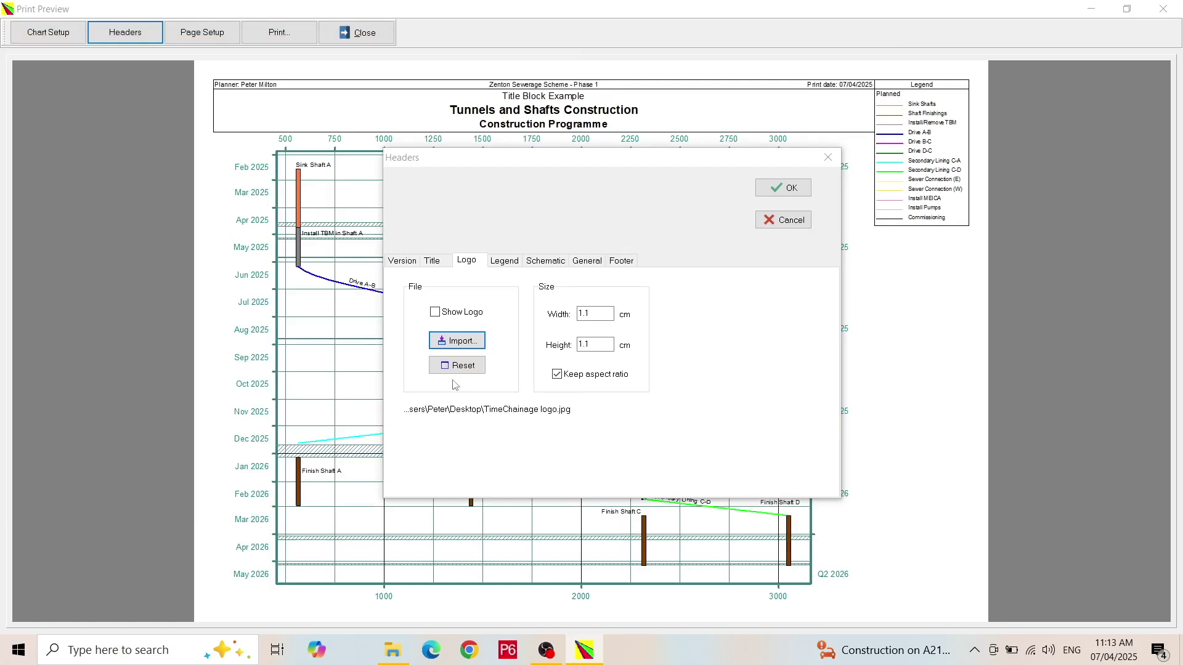
Show the logo, set its width to 3 cm with the aspect ratio kept, and apply the headers
left_click(435, 312)
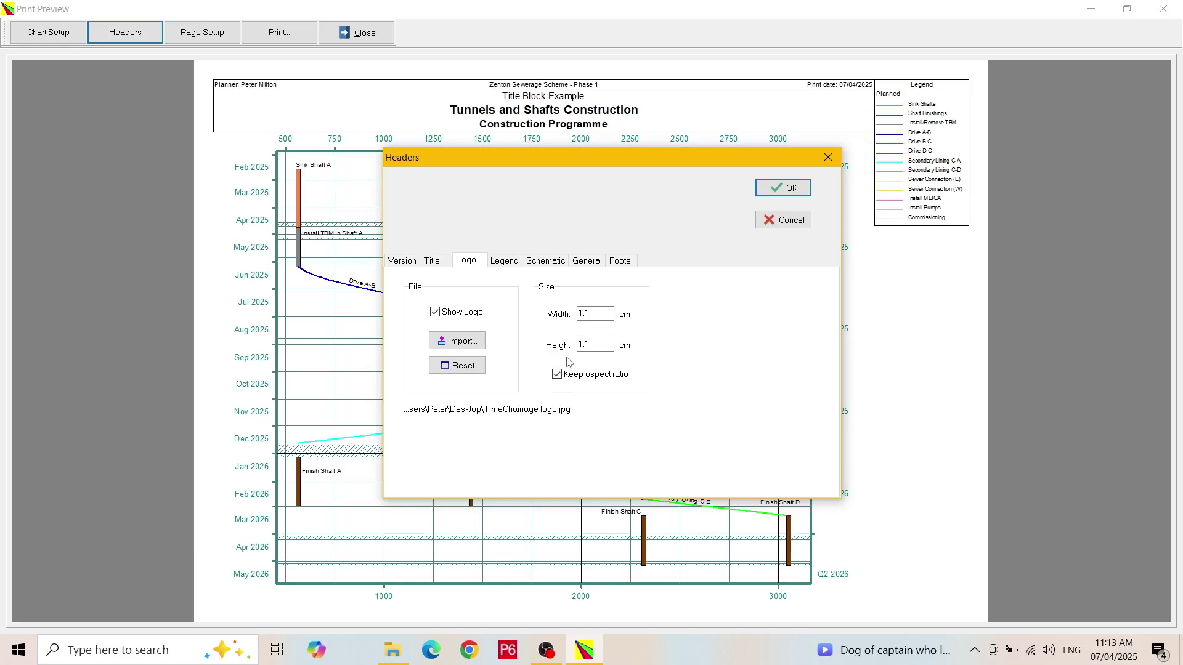
double_click(603, 315)
type("3")
left_click(776, 189)
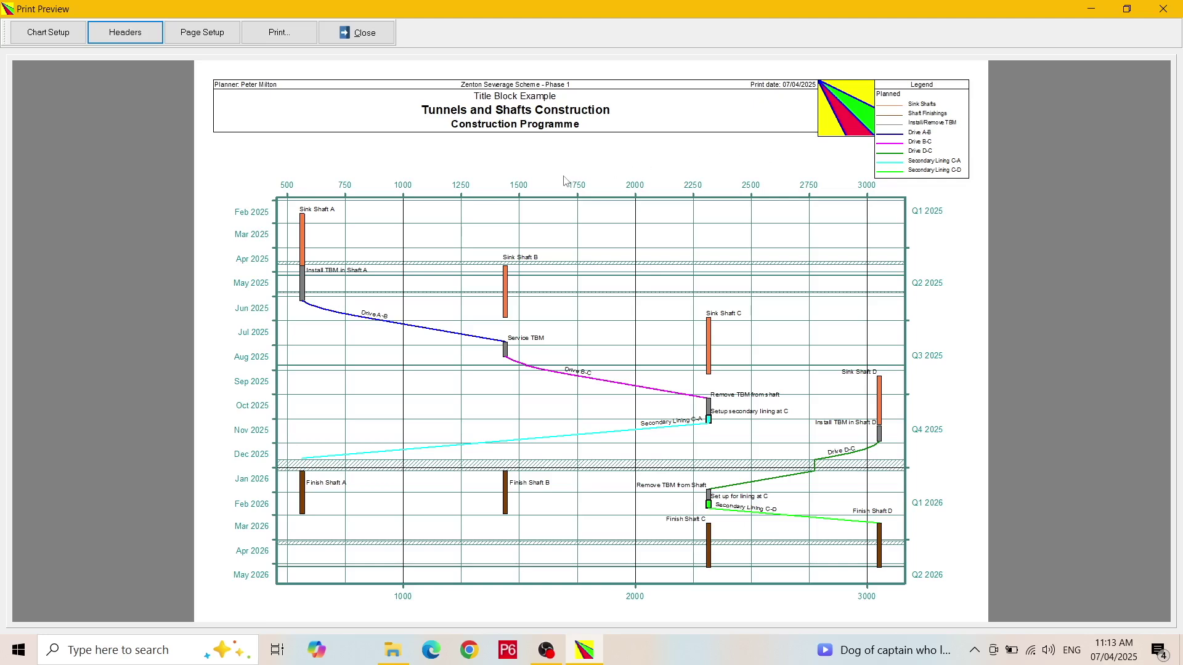
Enter 06/04/2025 as the description of the Date row in the header's version details
left_click(135, 35)
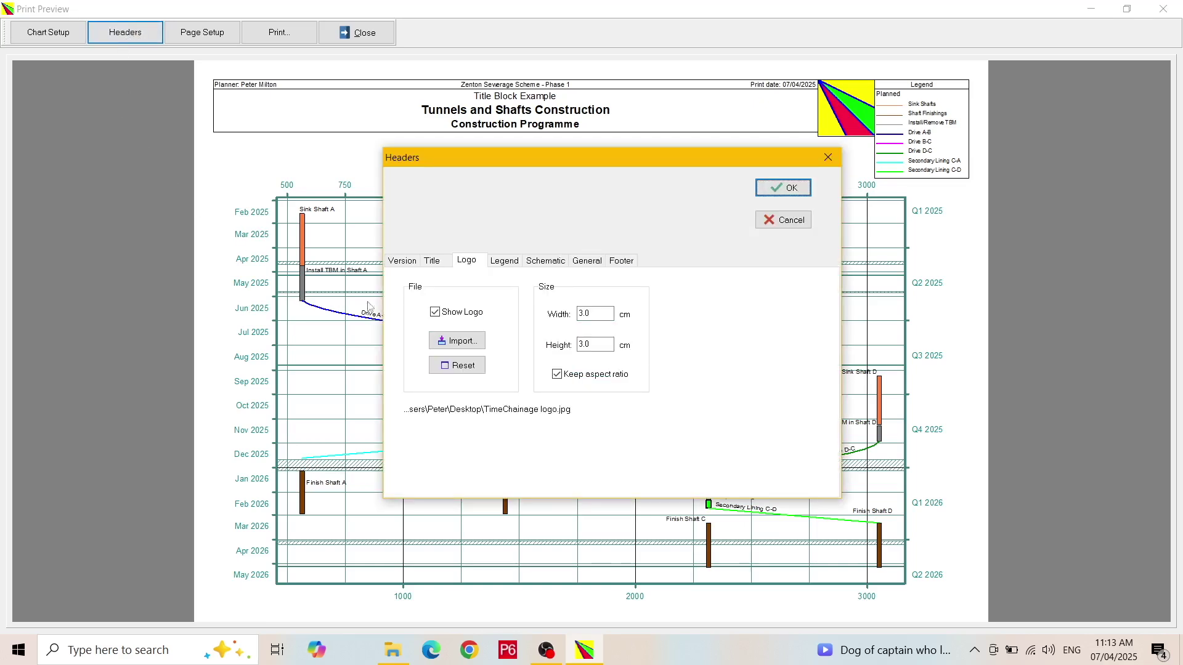
left_click(401, 262)
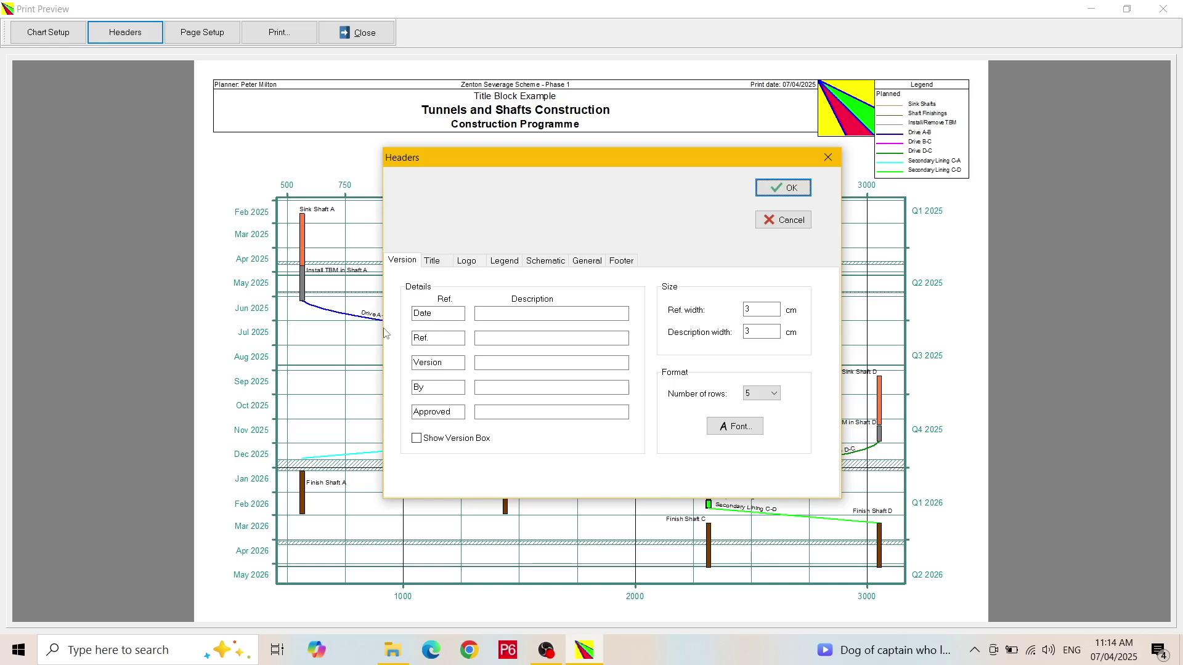
left_click(499, 316)
left_click(499, 314)
type("06/04/2025")
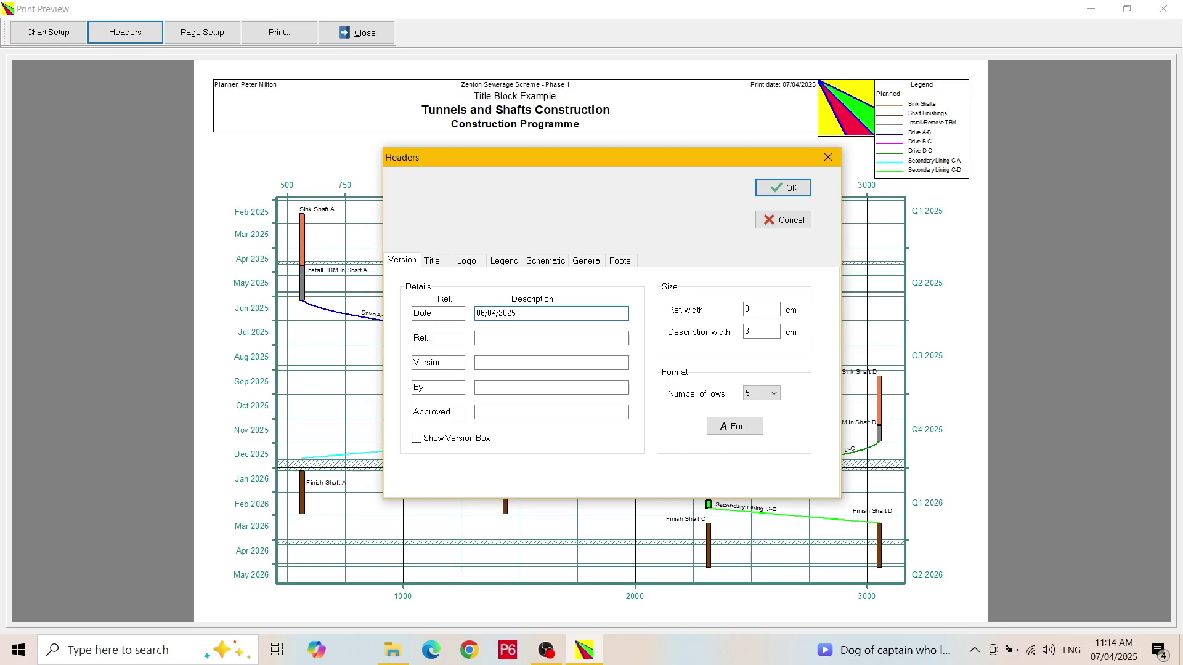
Relabel the Ref. row of the version details as Prog. Ref. with description ZSC01-C1, and enter 01 for Version
key("Tab")
key("shift+Tab")
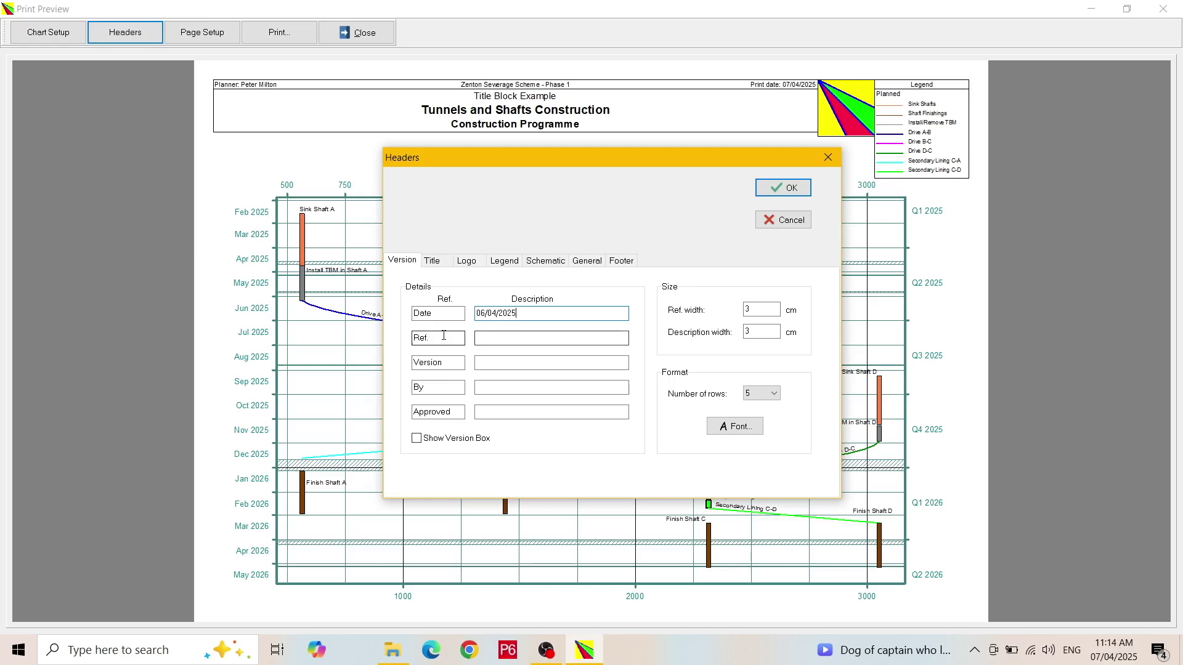
type("Pr")
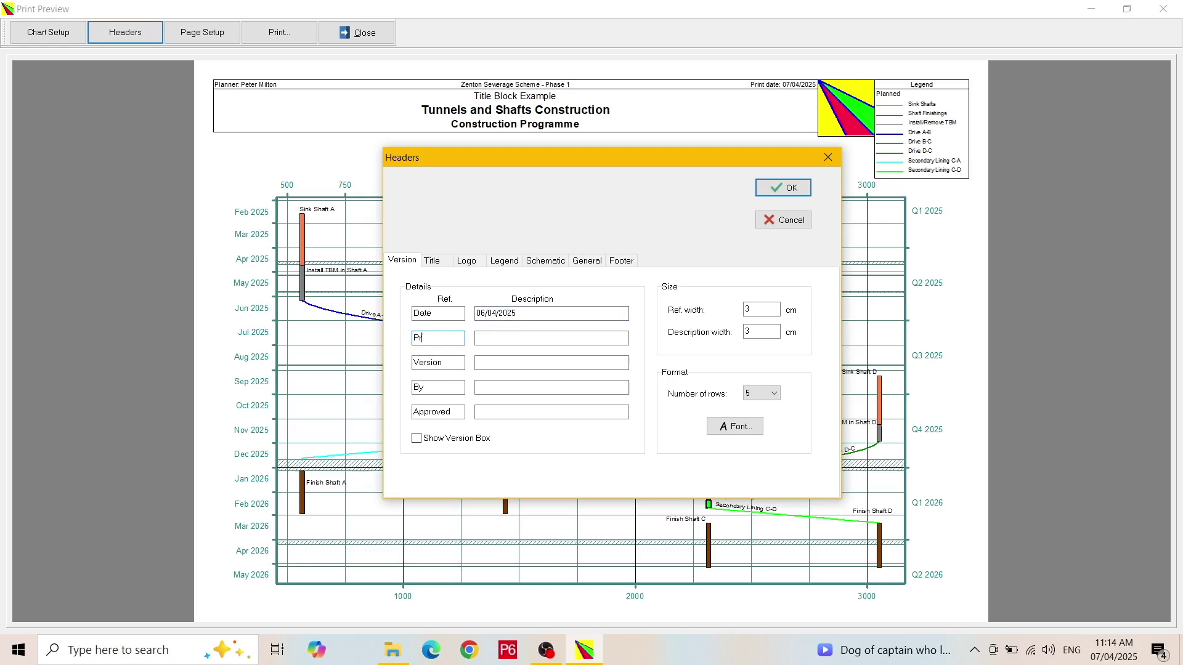
type("og. Ref.")
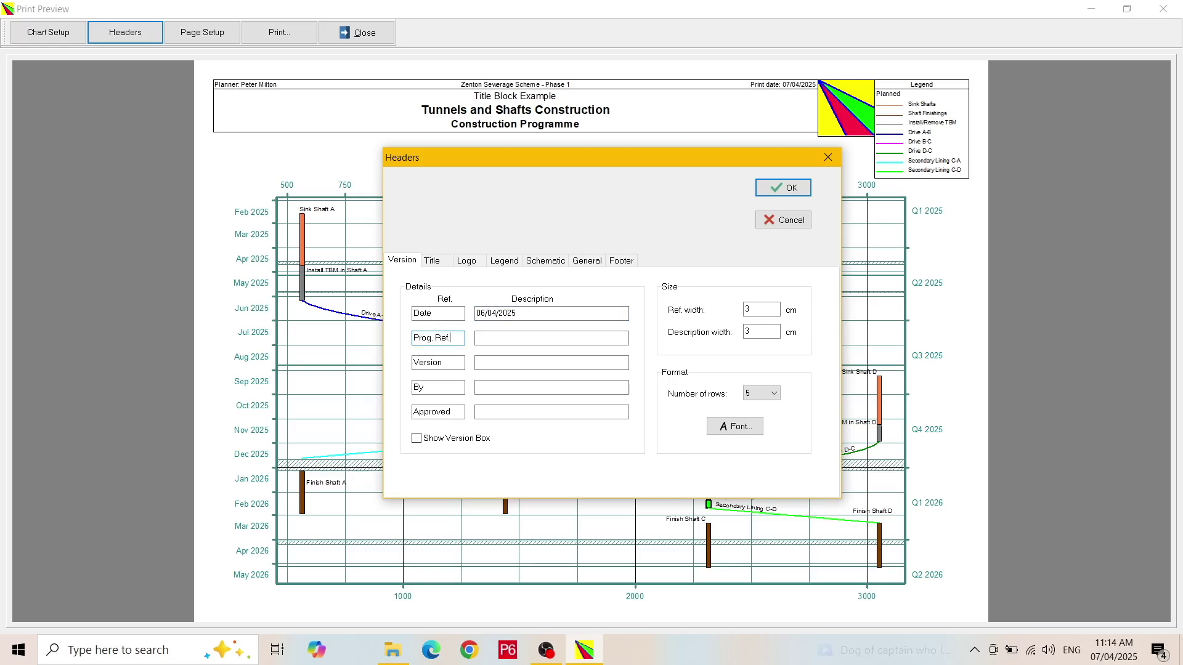
left_click(500, 338)
type("ZSC01-C1")
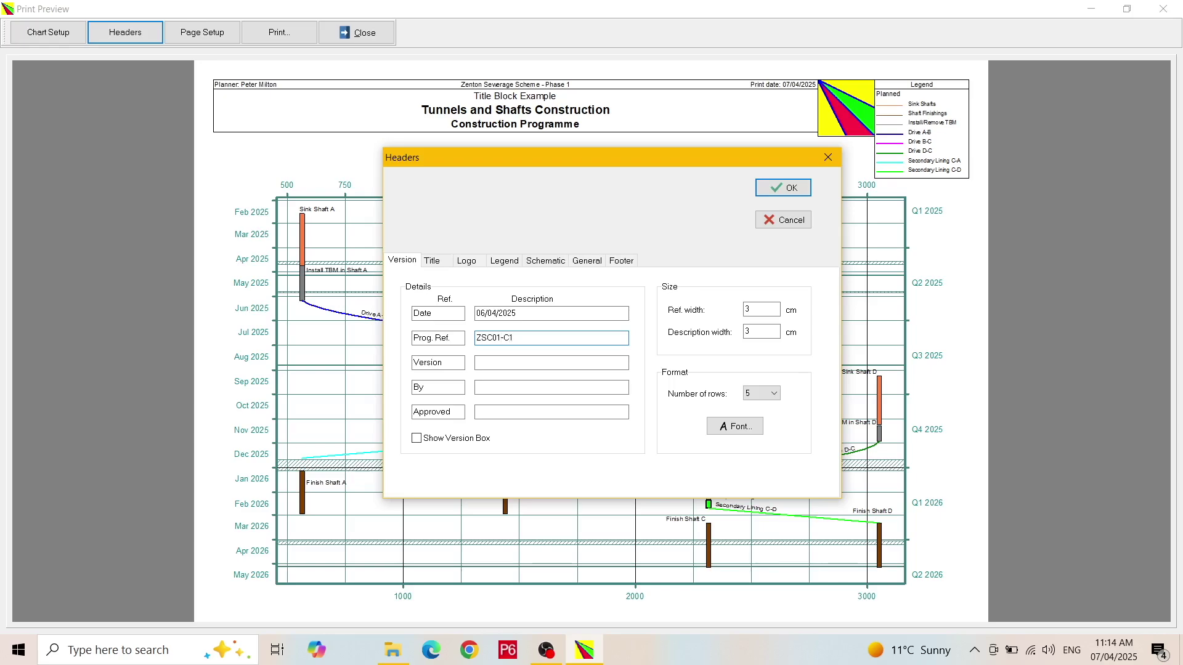
left_click(499, 363)
Set the version box to 3 rows and turn on its display
left_click(773, 394)
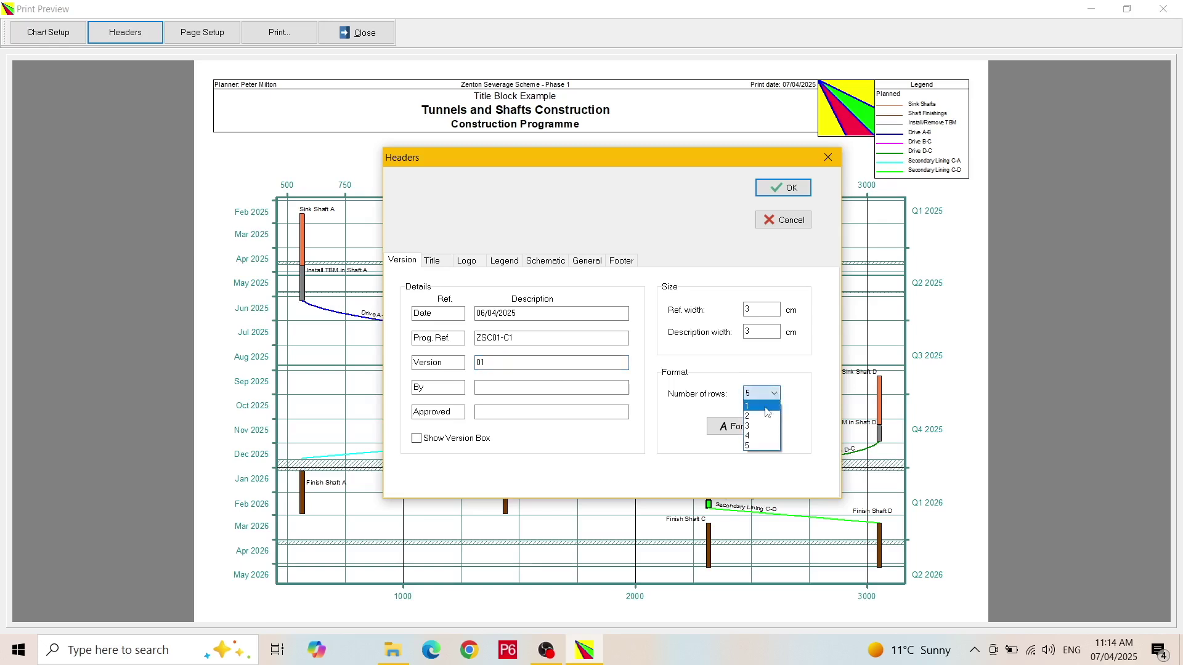
left_click(761, 427)
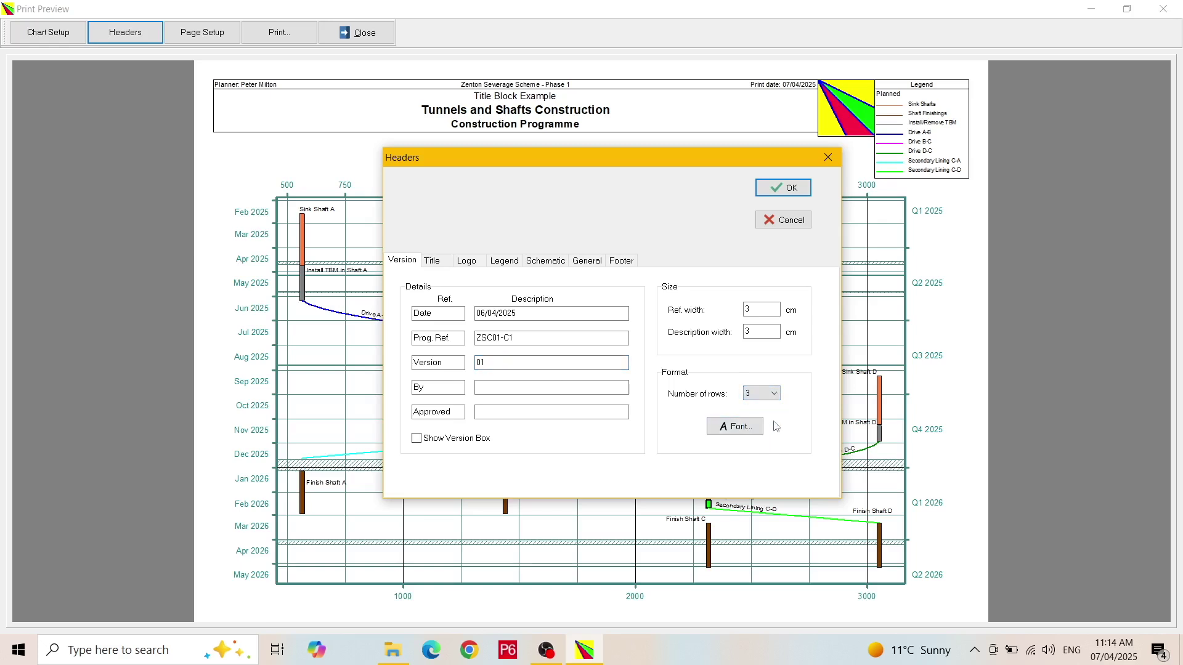
left_click(416, 437)
Set the version box font to Arial Regular, size 12, and apply the headers
left_click(740, 429)
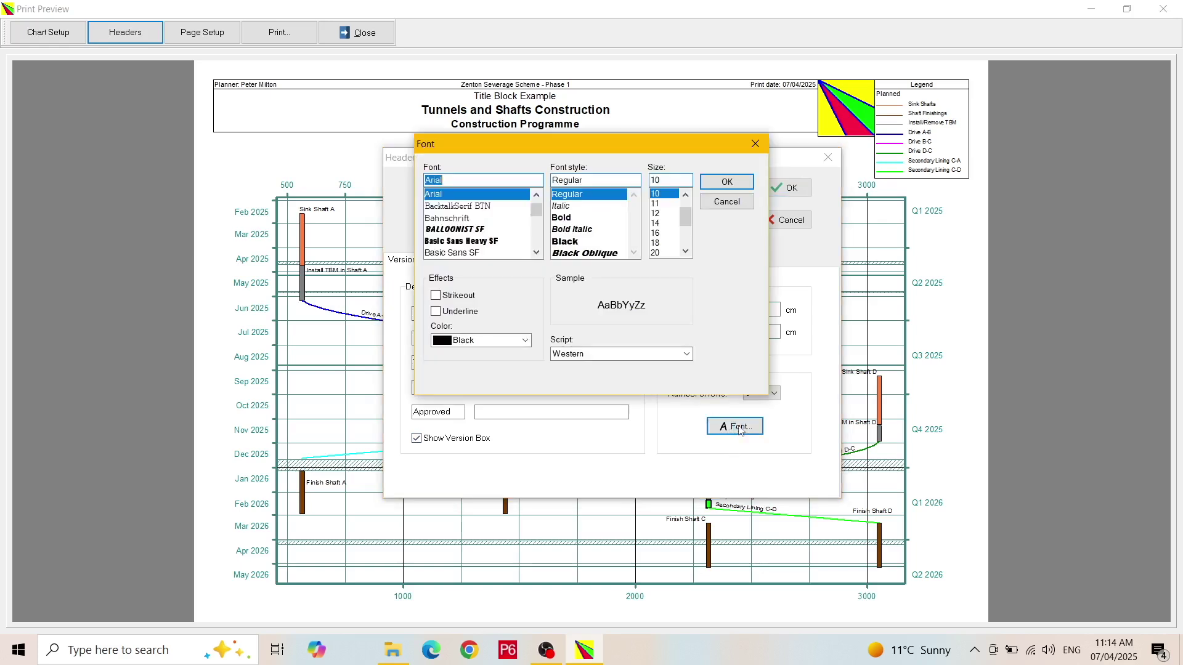
left_click(657, 216)
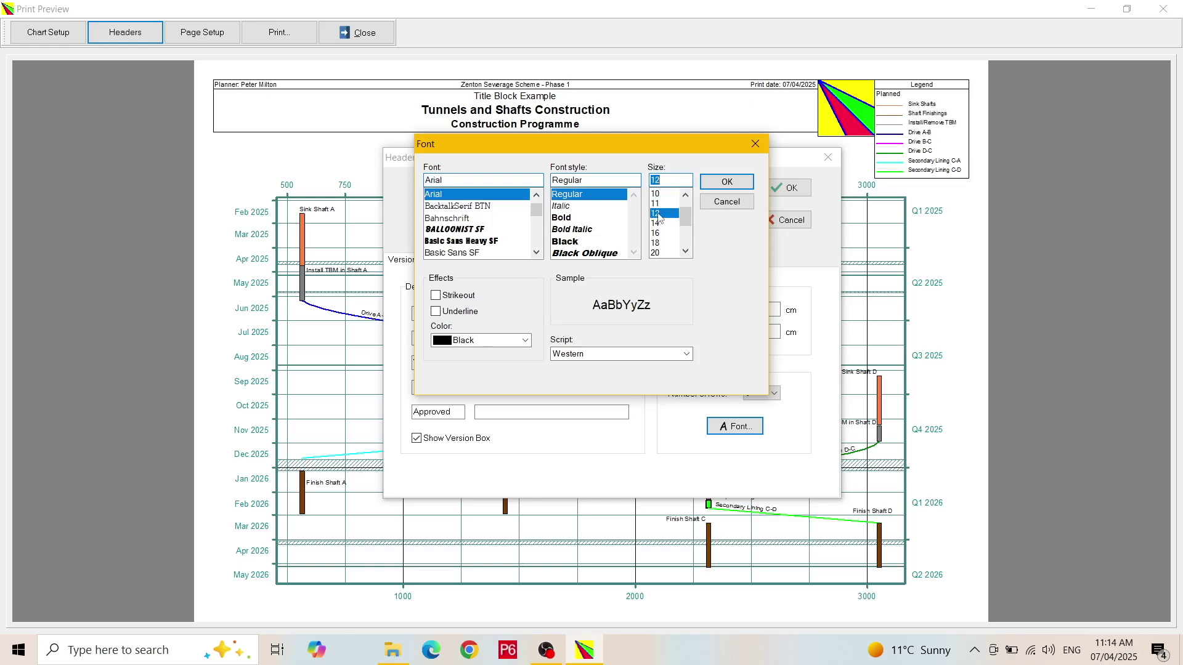
left_click(736, 187)
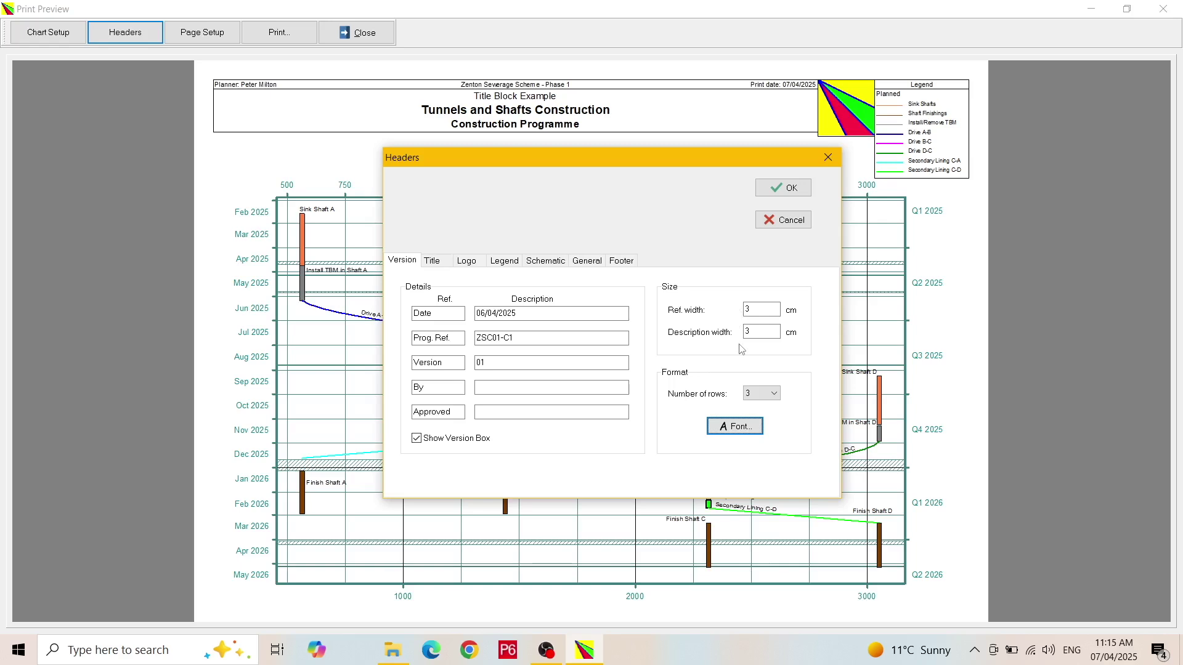
left_click(771, 189)
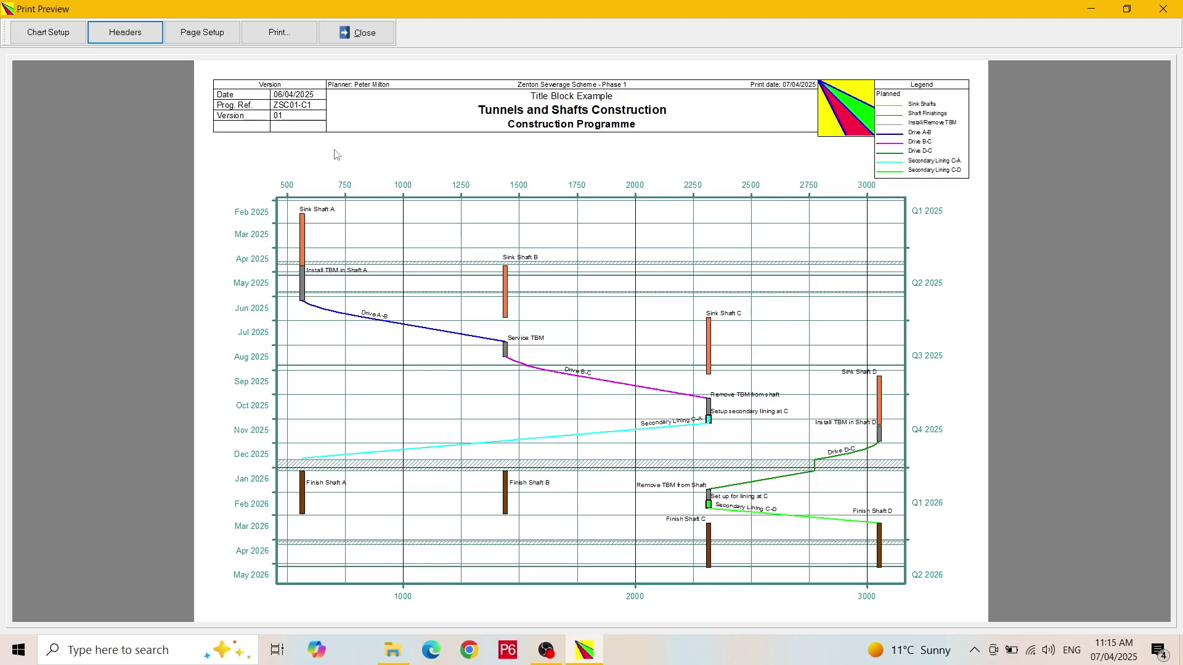
Set the header border's line width to 10 pixels and its line colour to the basic grey-teal
left_click(132, 37)
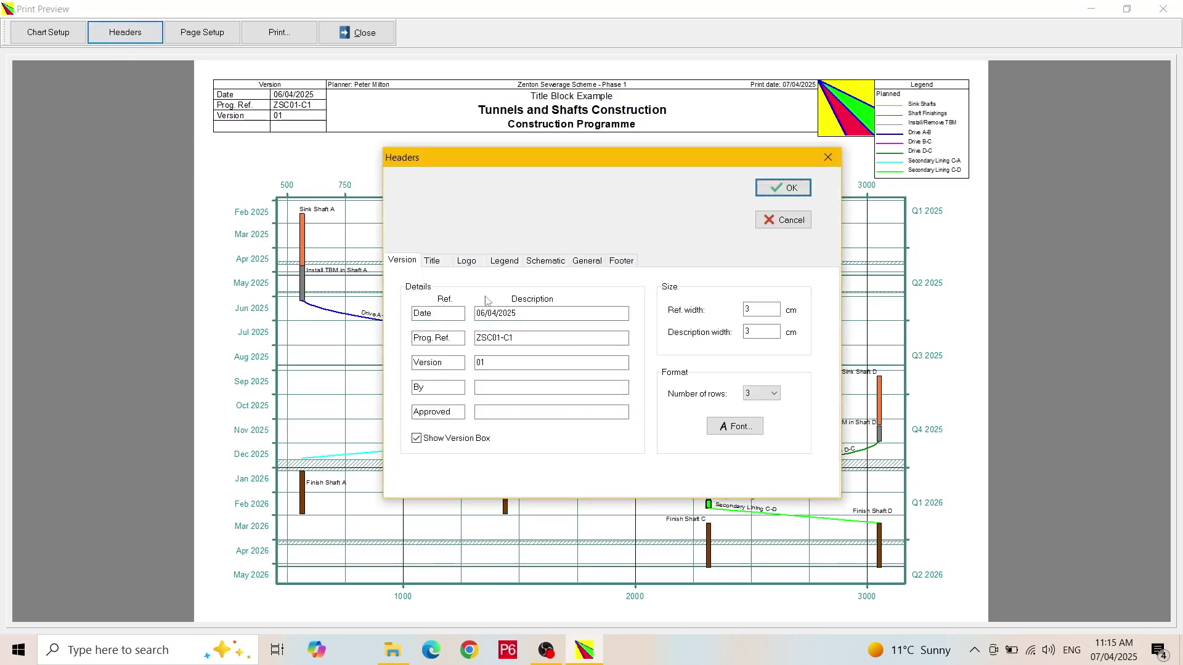
left_click(587, 261)
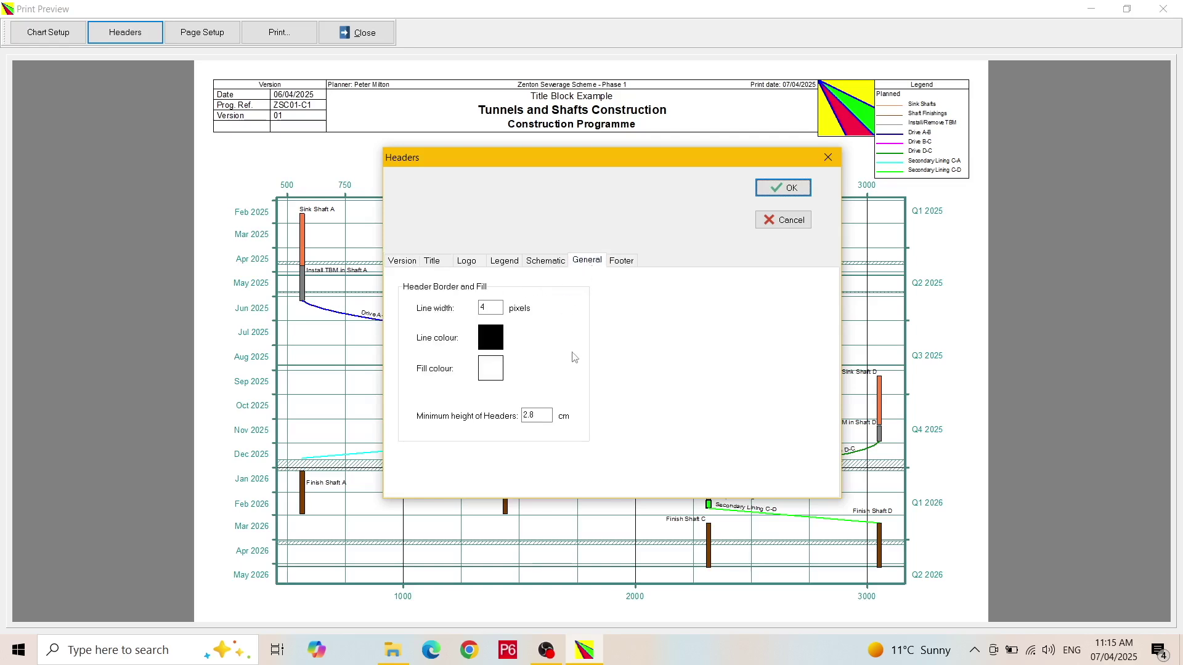
double_click(500, 308)
type("10")
left_click(492, 340)
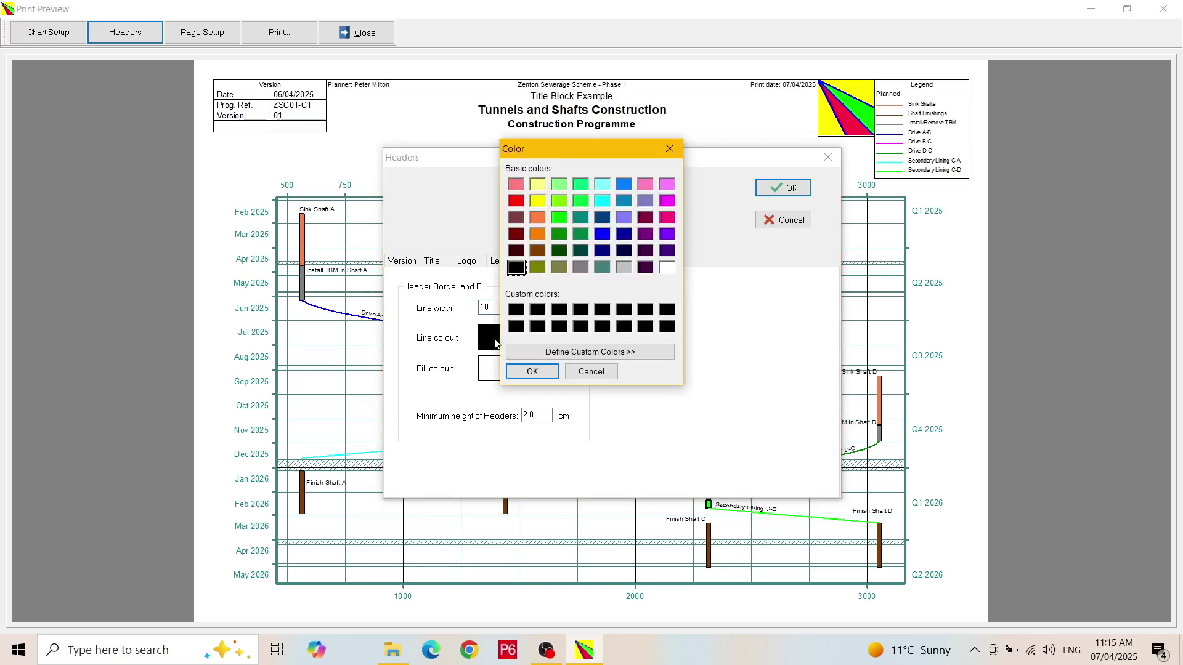
left_click(603, 269)
left_click(536, 372)
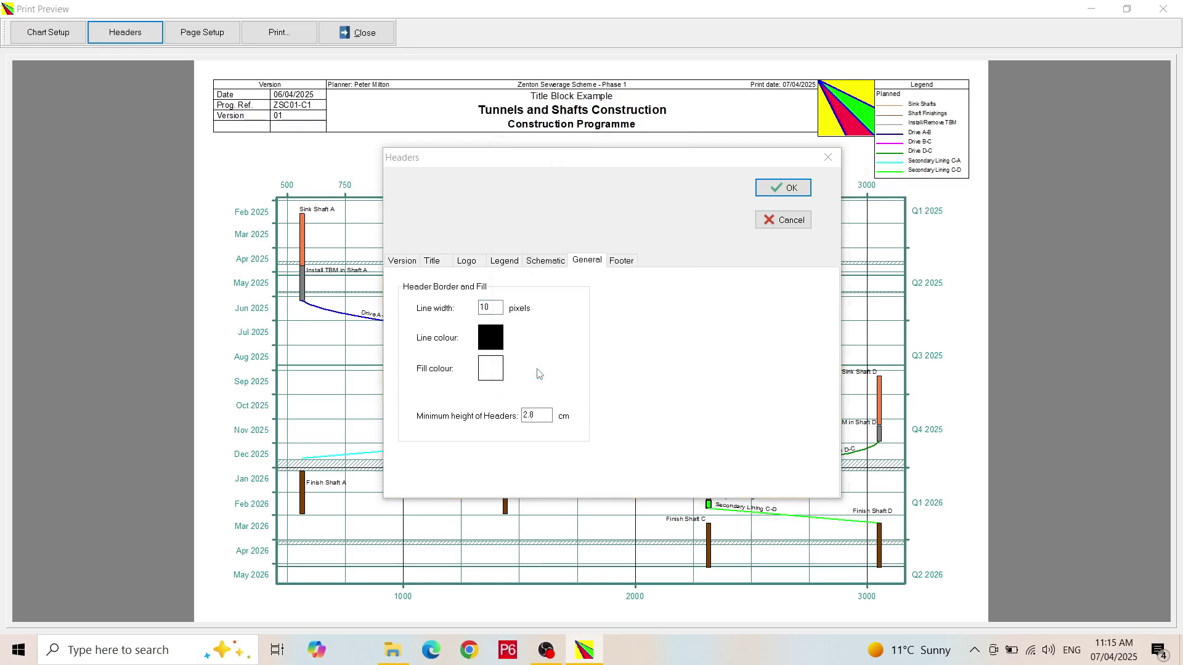
Set the header fill colour to a very pale tint of the grey-teal, with luminosity about 226
left_click(493, 374)
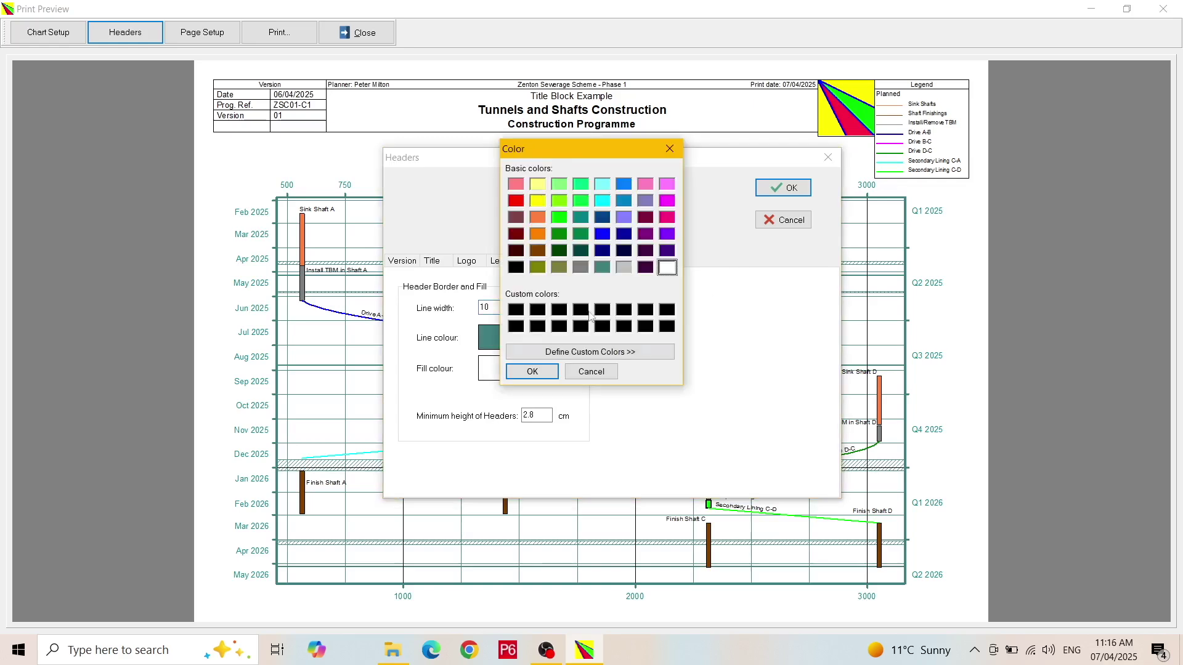
left_click(603, 268)
left_click(607, 352)
left_click_drag(853, 185, 857, 177)
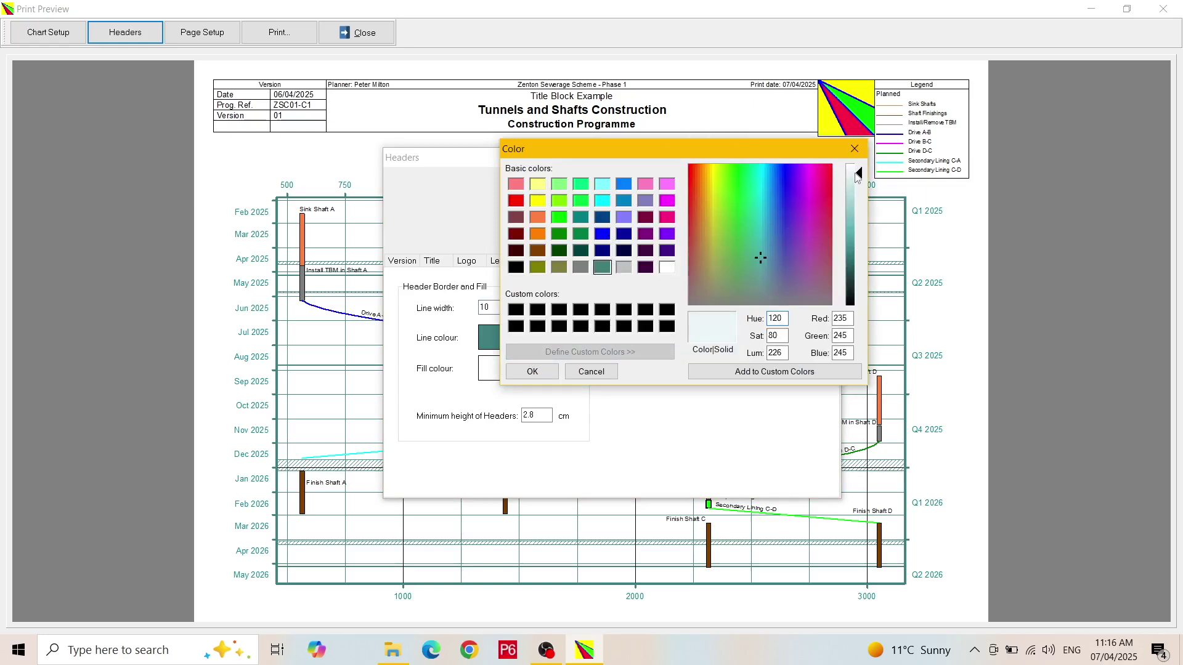
left_click(530, 373)
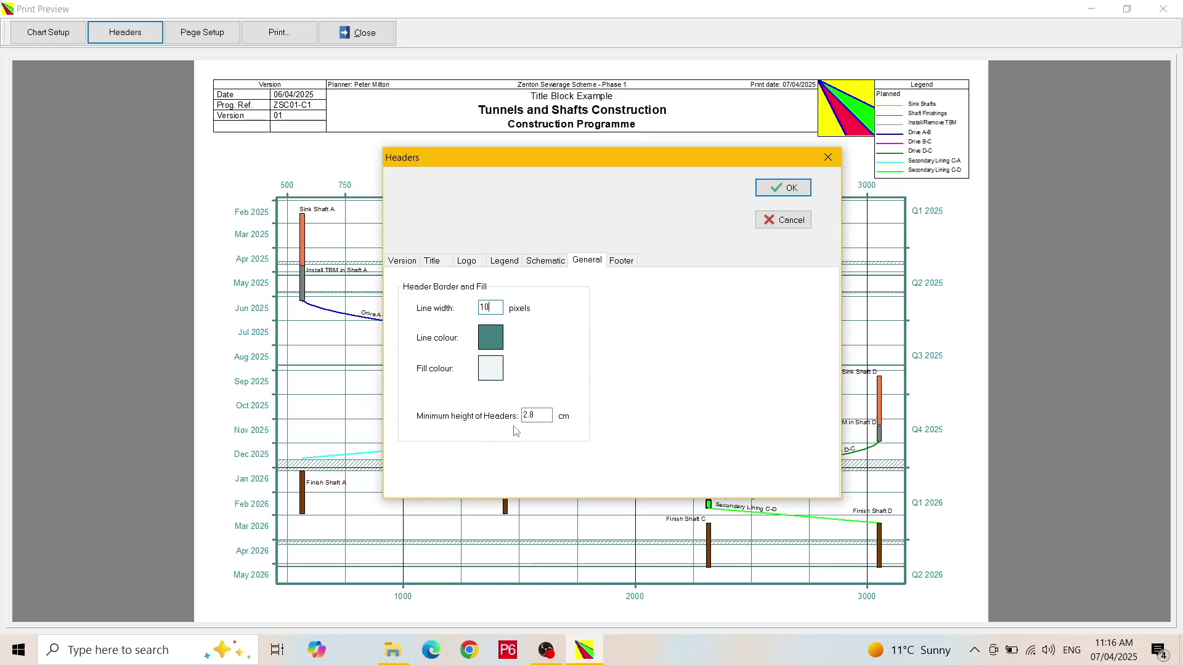
Increase the minimum height of the headers so the title block lines up with the logo's lower edge
left_click(528, 416)
left_click(548, 415)
left_click_drag(549, 415, 497, 409)
Show the chainage units in the footer and apply the header settings to the print preview
left_click(623, 263)
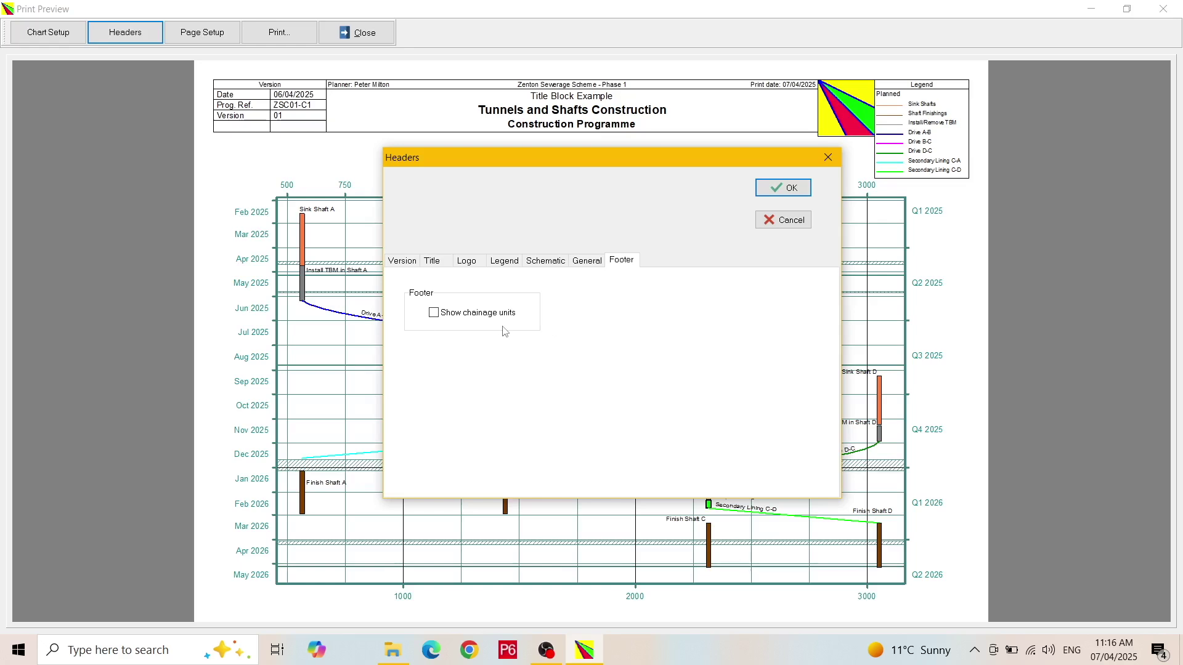
left_click(434, 313)
left_click(774, 194)
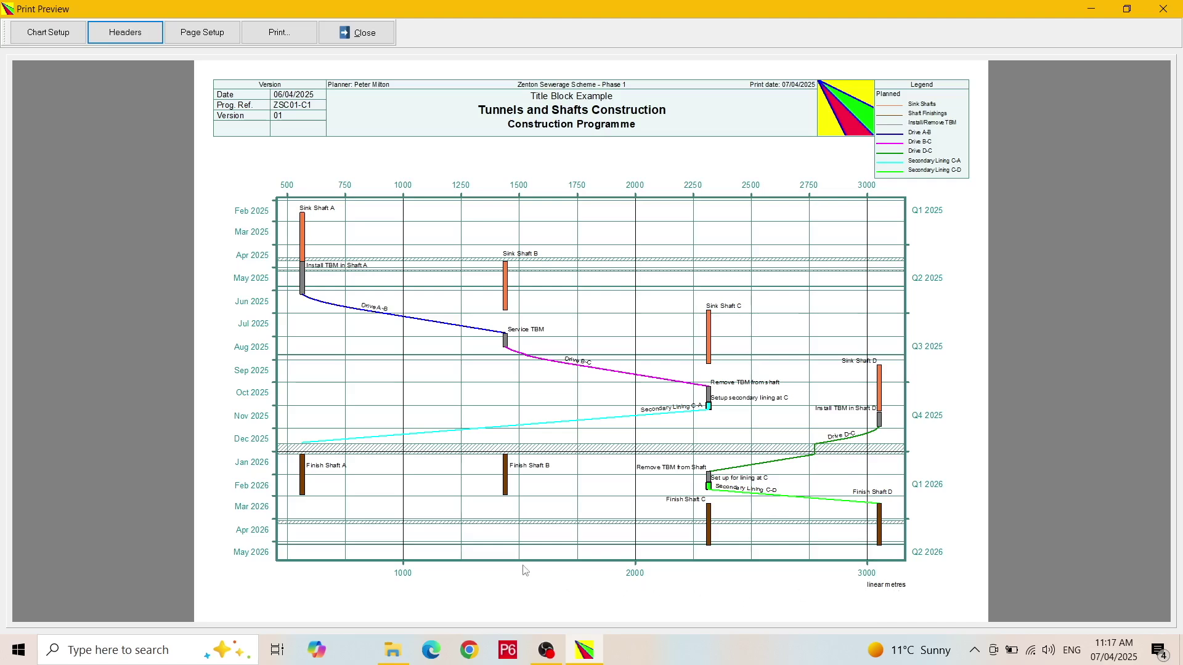
Set the chart's axis background colour to a very pale tint of the basic grey-teal with luminosity 225 and apply it
left_click(48, 35)
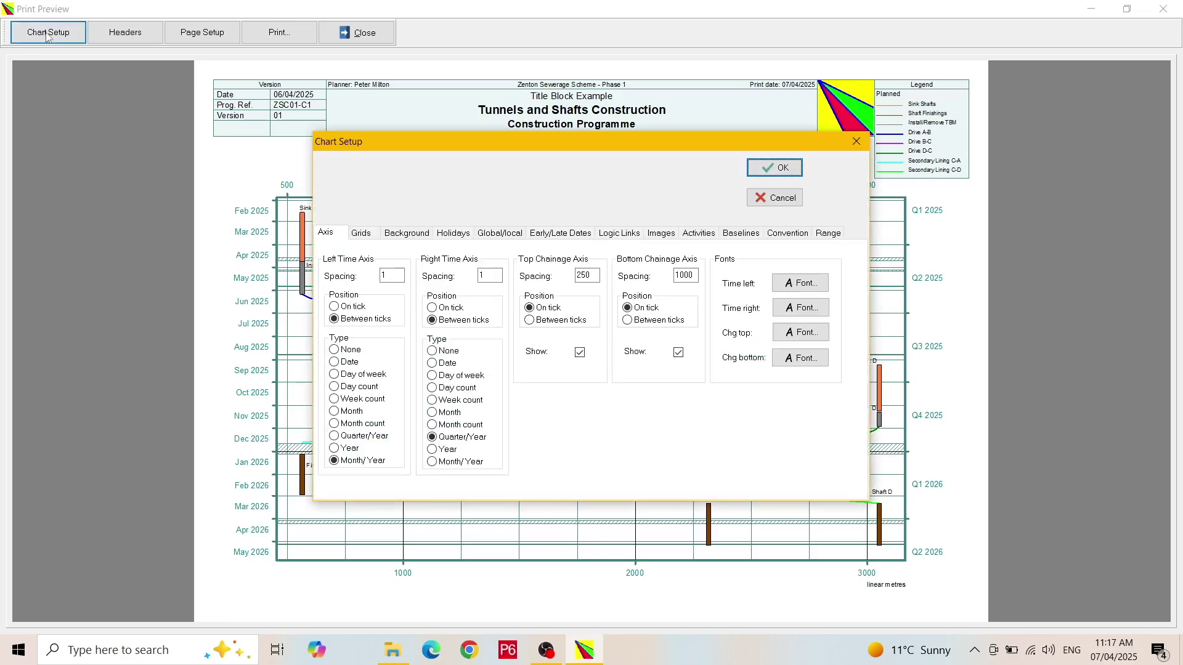
left_click(403, 238)
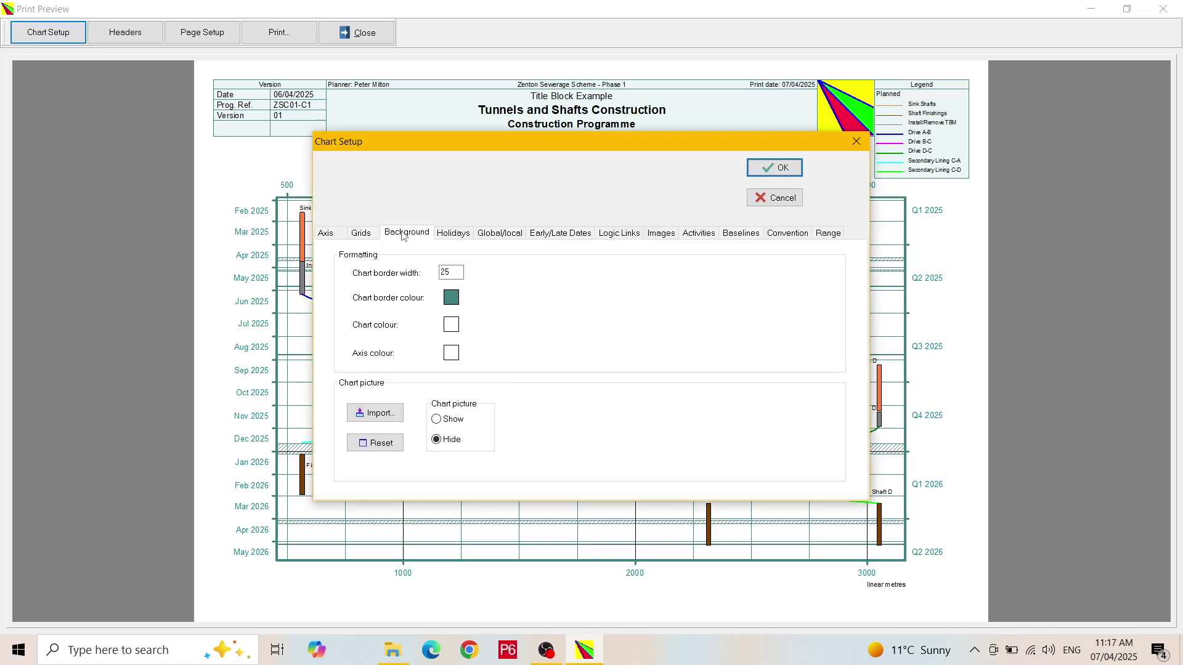
left_click(451, 353)
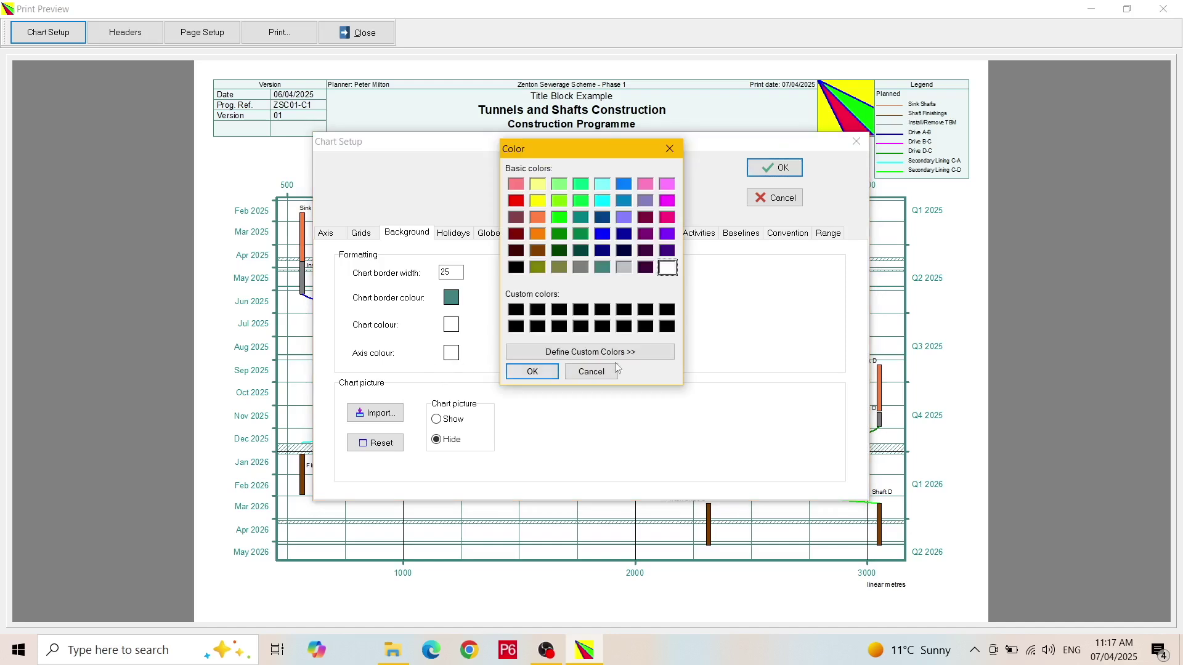
left_click(603, 267)
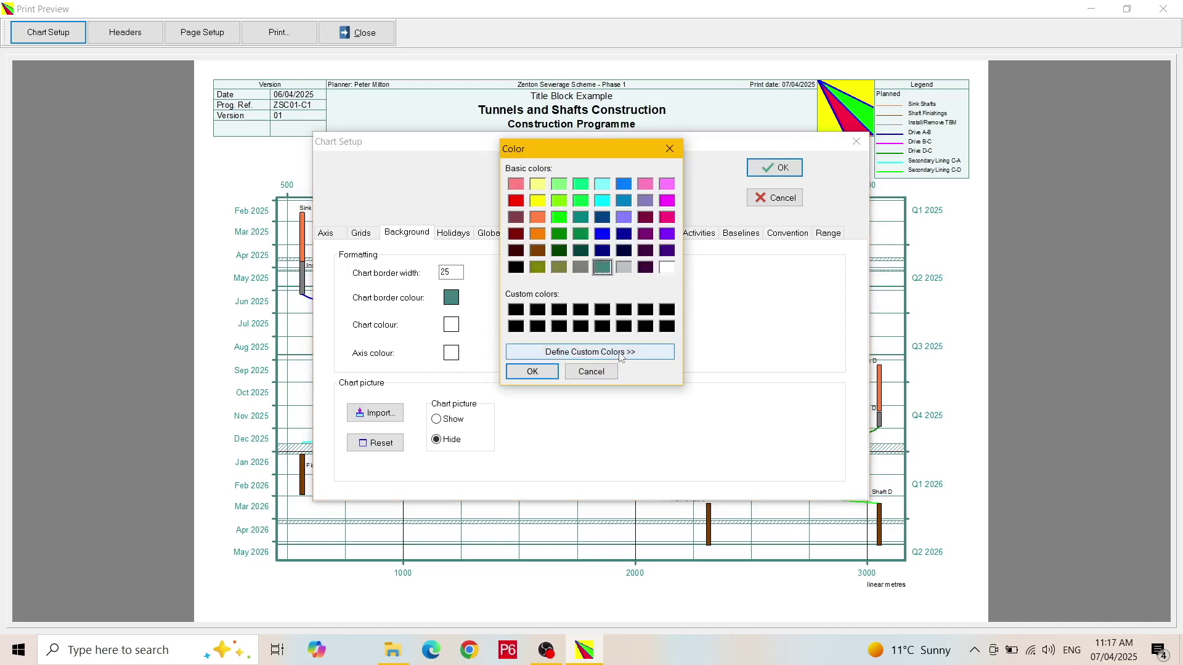
left_click(620, 352)
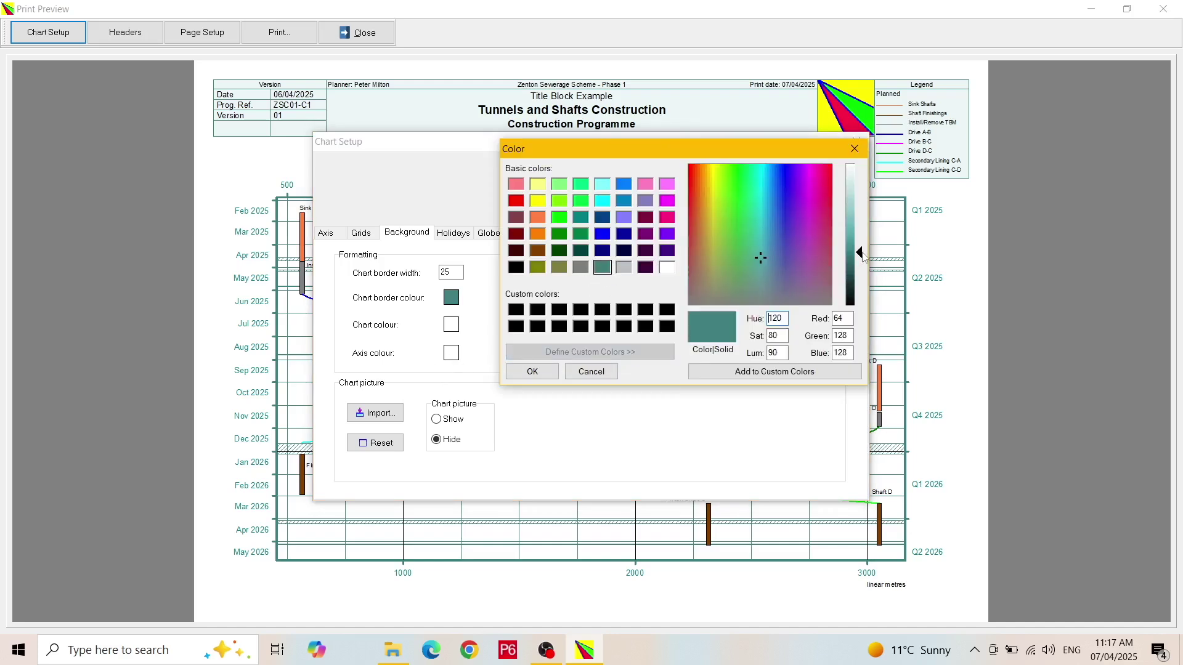
left_click_drag(862, 253, 860, 177)
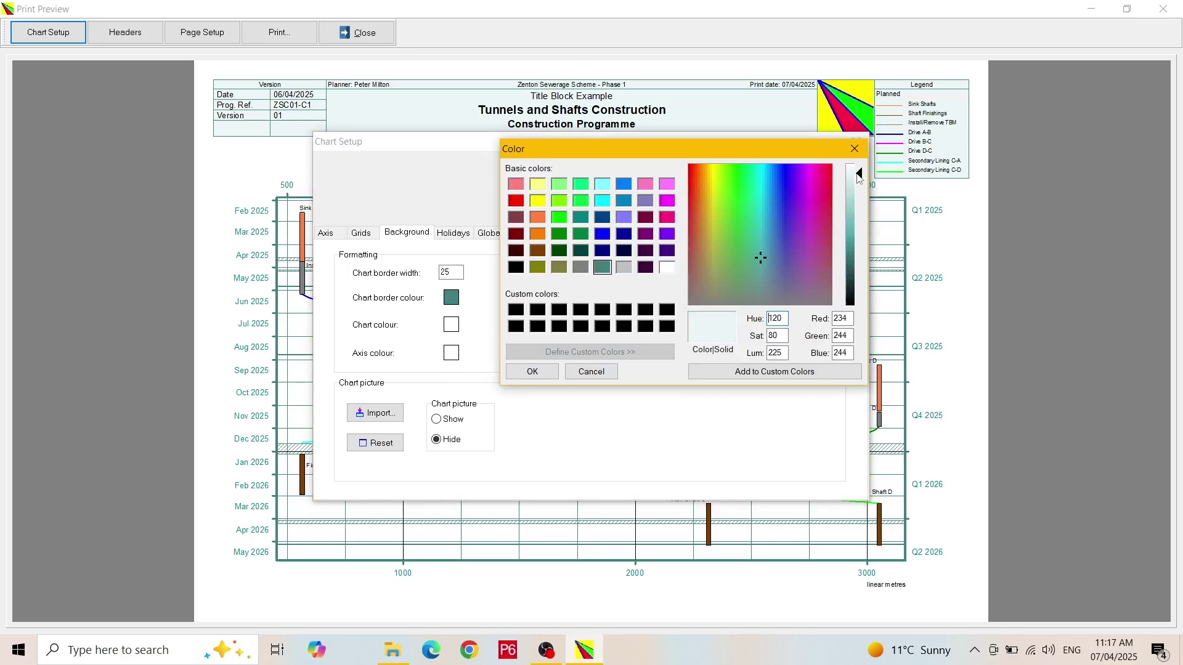
left_click(533, 372)
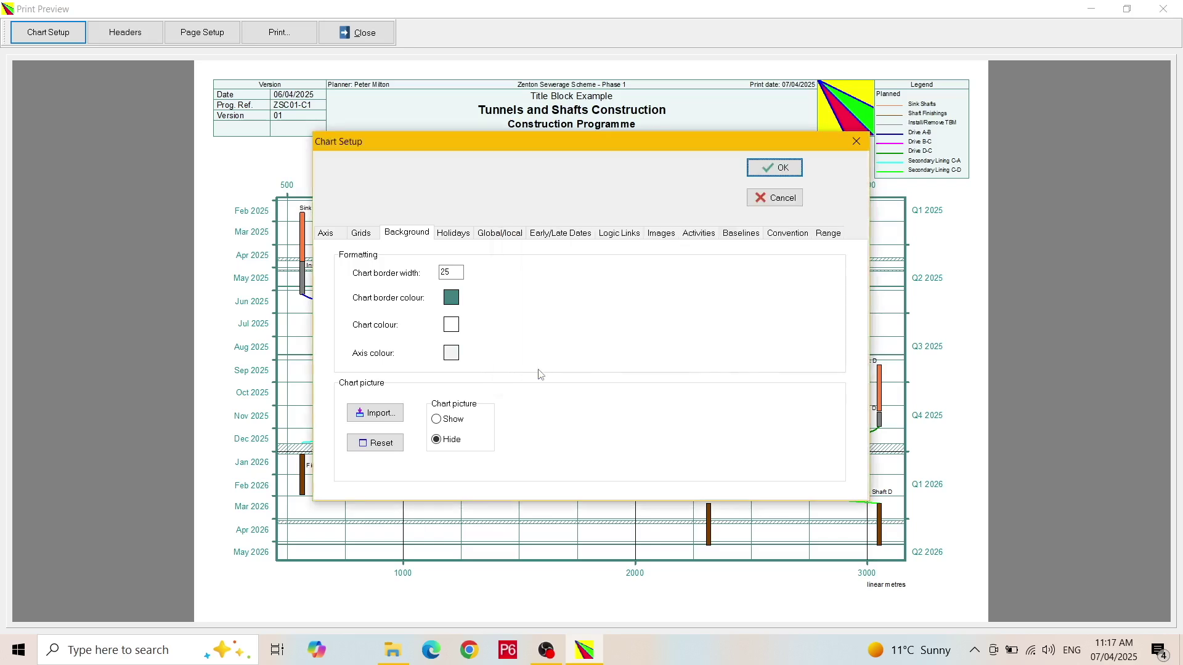
left_click(770, 169)
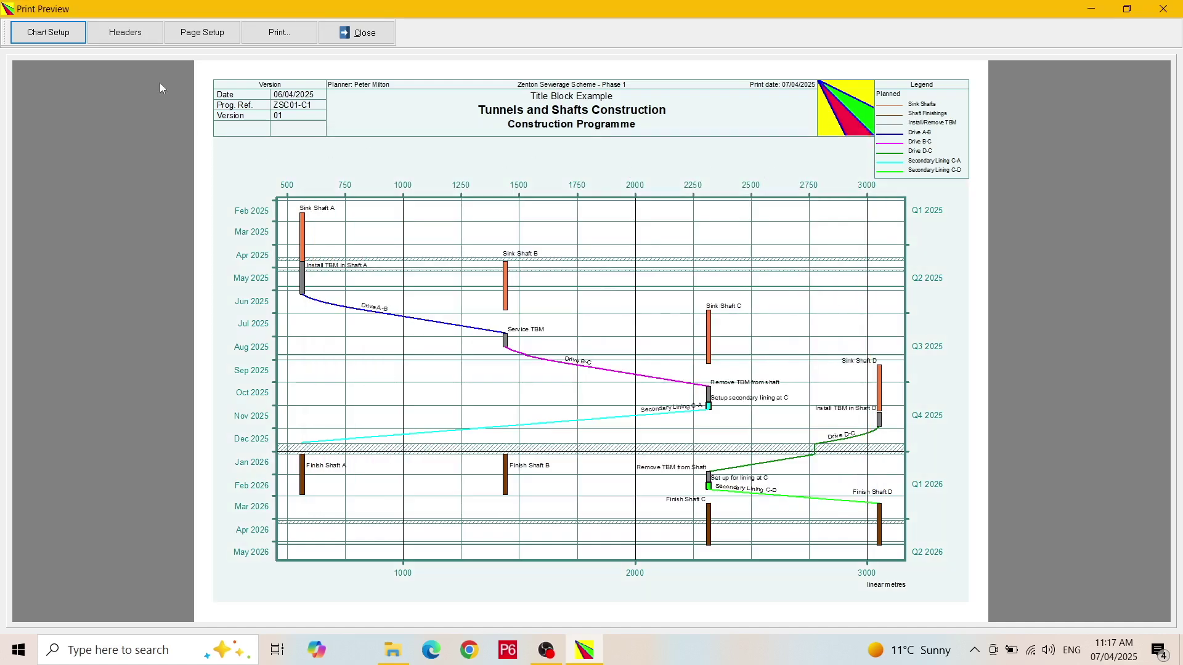
Set the header's schematic height to 3 cm and show the built-in TimeChainage schematic
left_click(137, 37)
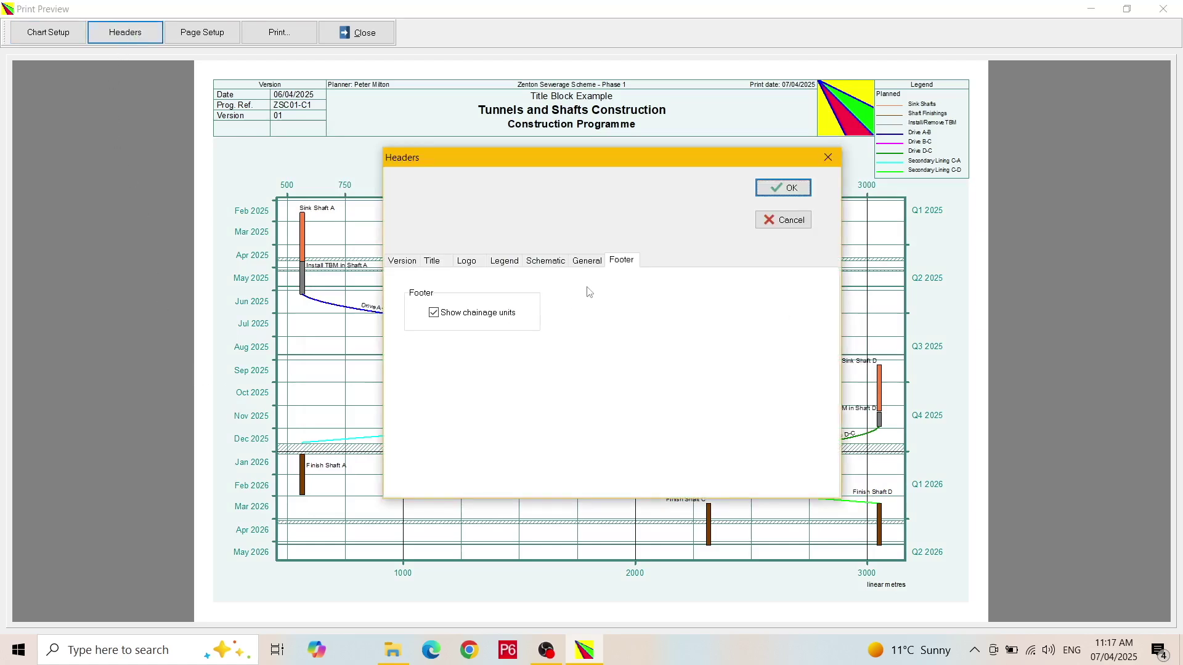
left_click(554, 263)
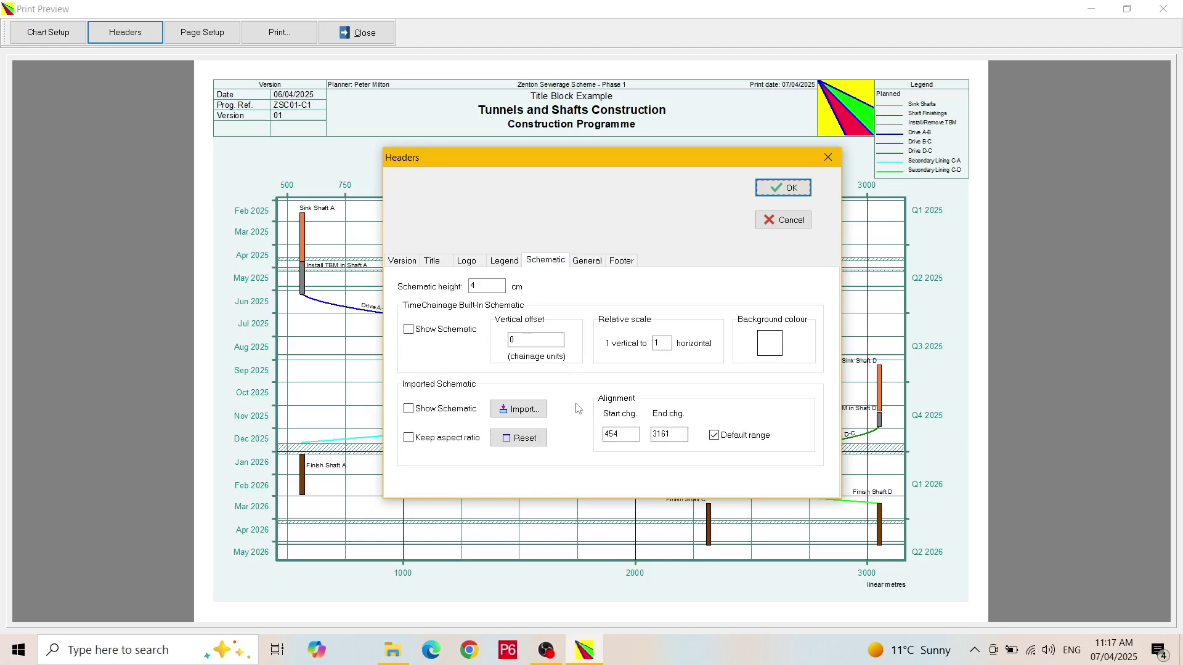
double_click(492, 285)
type("3")
left_click(409, 330)
Set the built-in schematic's background colour to a very pale grey-teal with luminosity 227 and apply the header settings
left_click(773, 348)
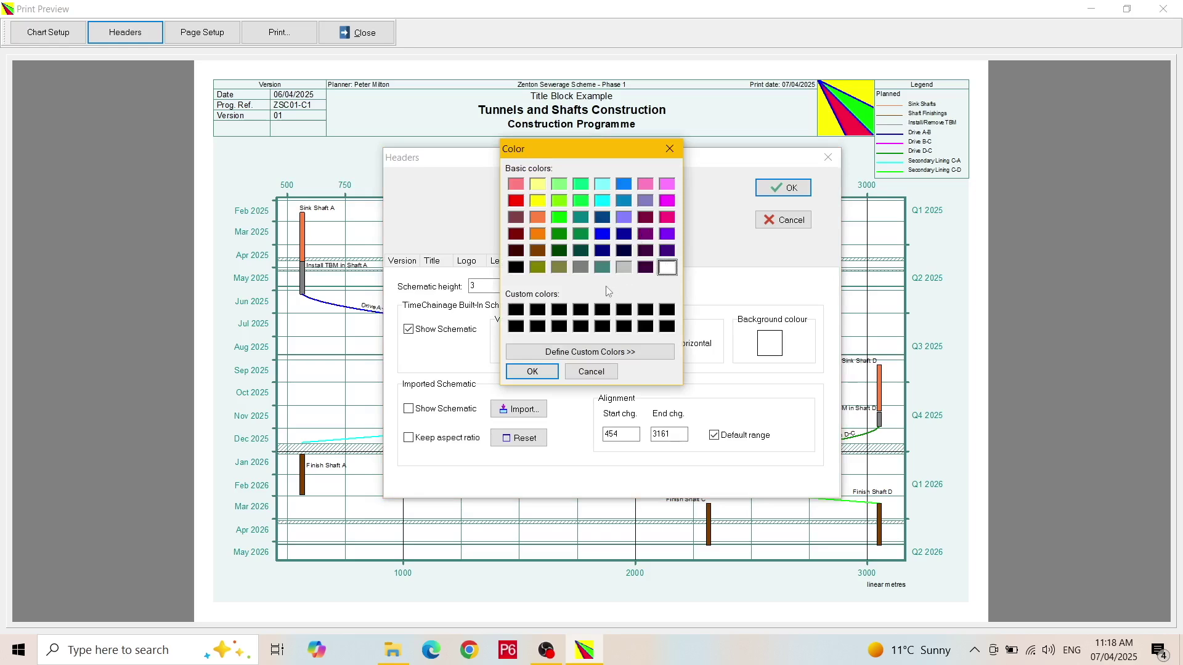
left_click(603, 266)
left_click(633, 351)
left_click_drag(861, 257, 858, 177)
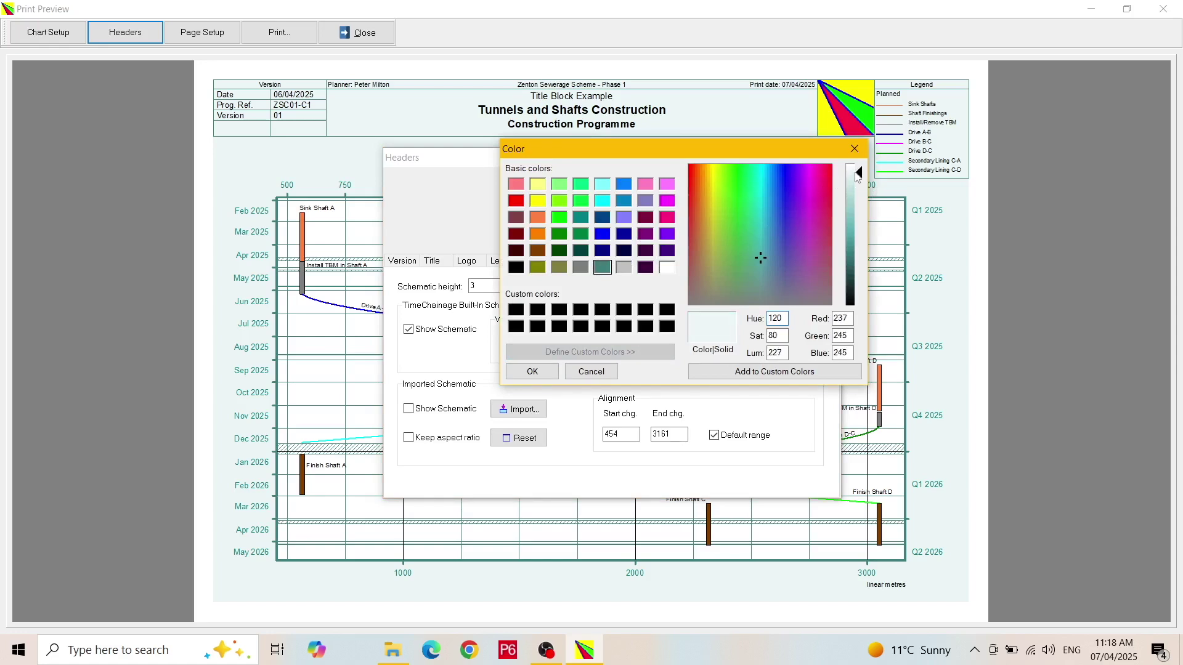
left_click(553, 372)
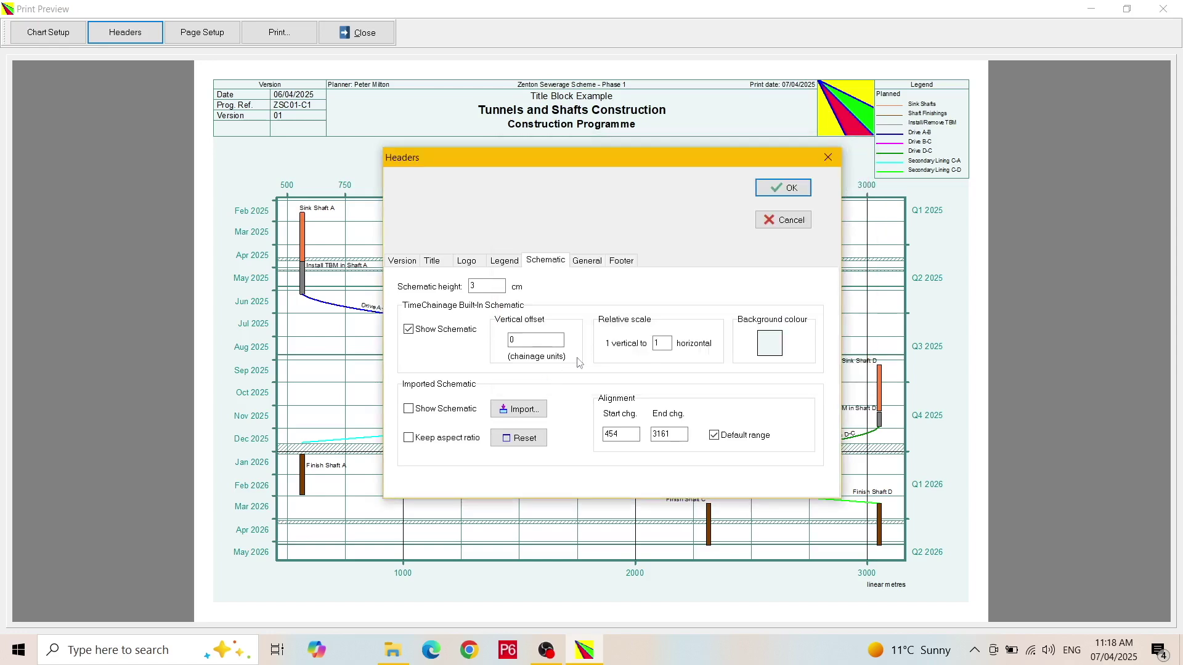
left_click(790, 194)
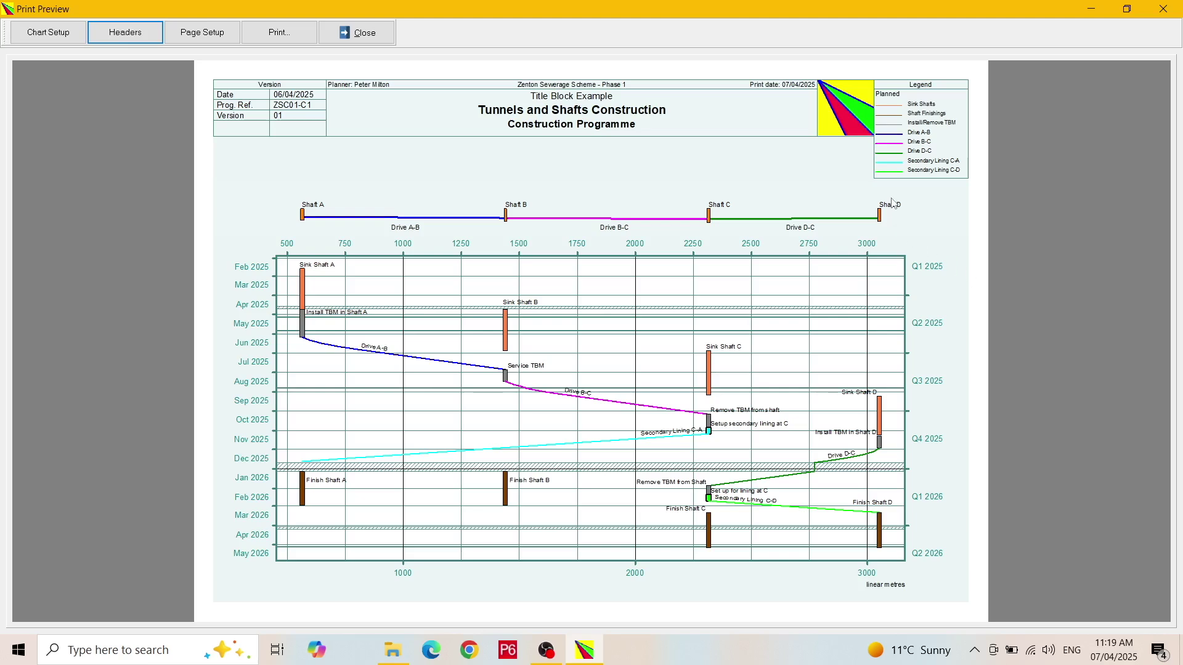
Give the built-in schematic a vertical offset of 40 and a relative scale of 1 vertical to 0.5 horizontal, and apply
left_click(119, 34)
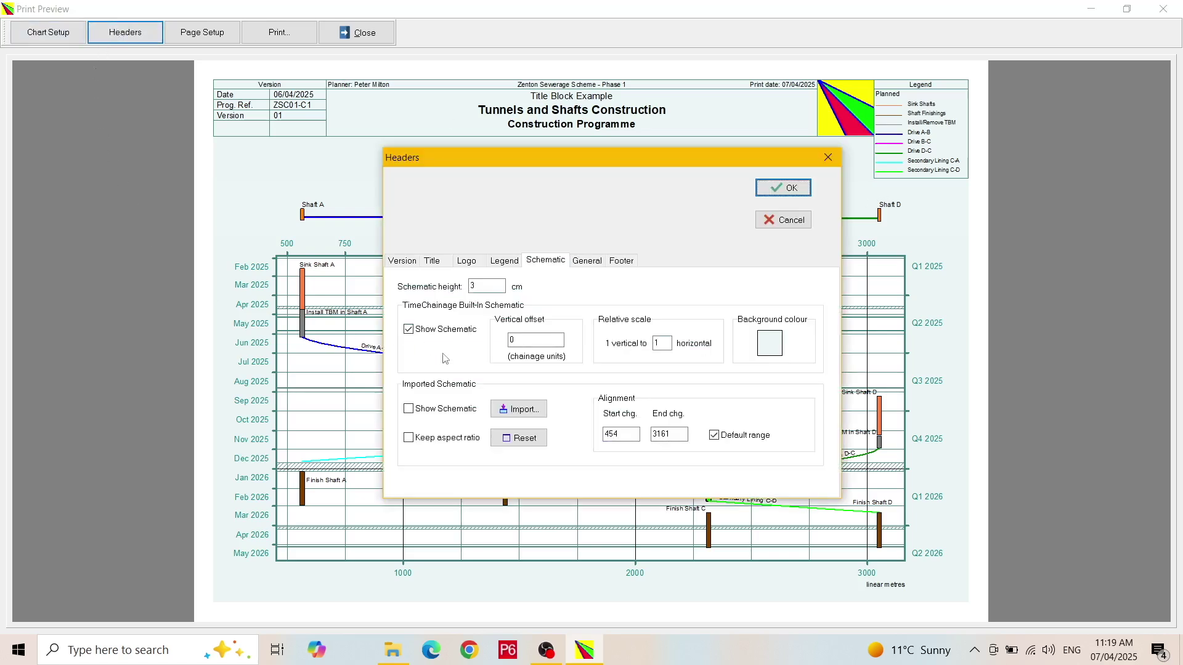
double_click(536, 340)
type("40")
double_click(667, 340)
type("0.5")
left_click(786, 193)
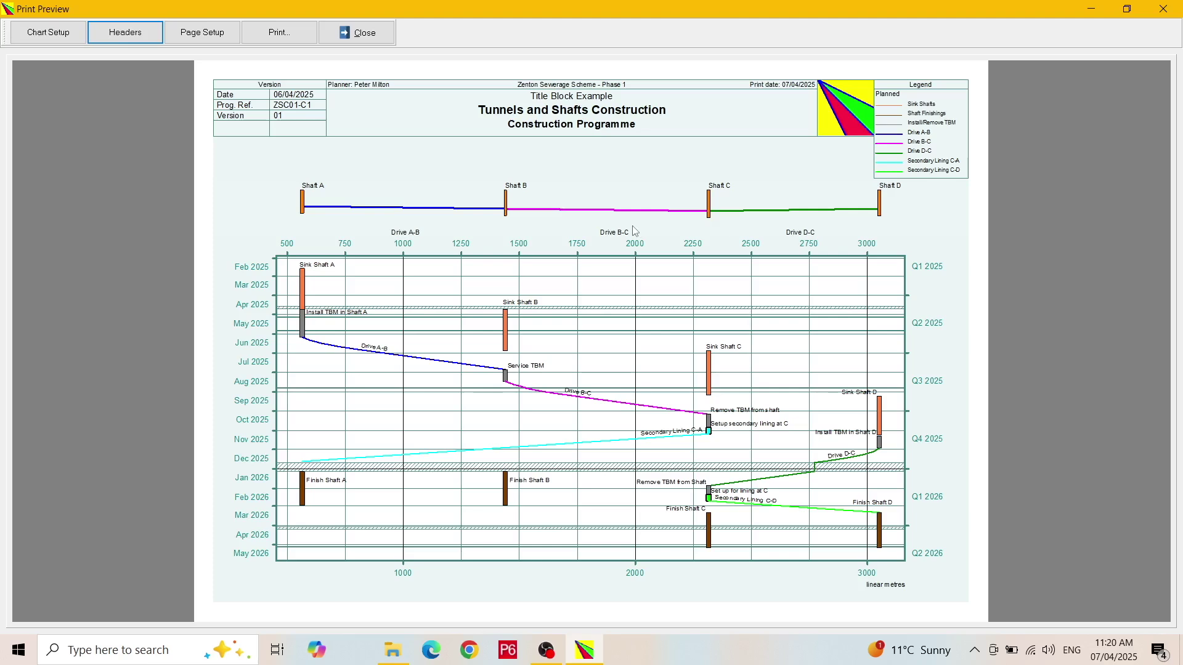
Import the JPEG Norfolk Fields3.jpg from the Desktop as the header's imported schematic
left_click(126, 36)
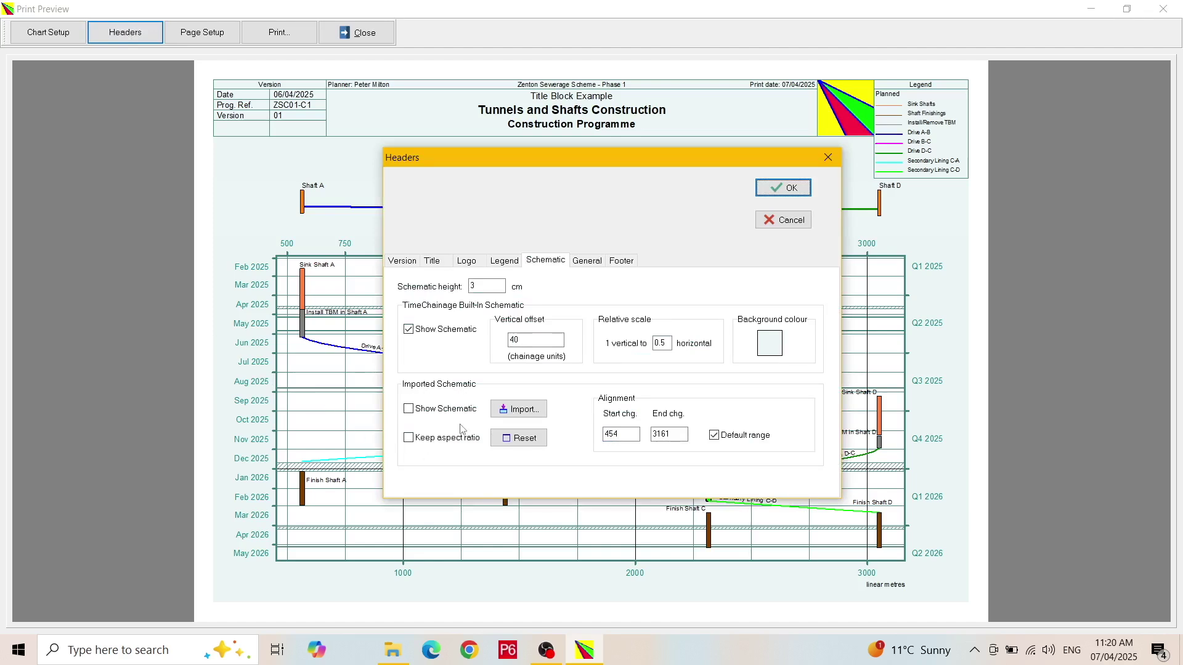
left_click(511, 411)
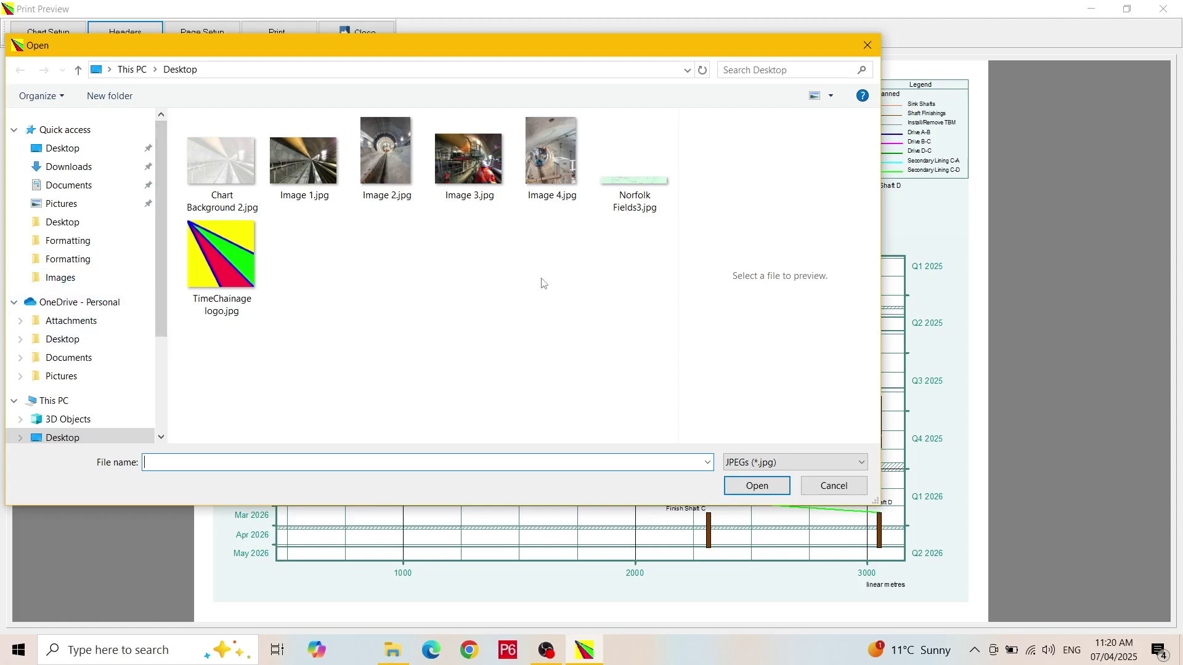
left_click(645, 188)
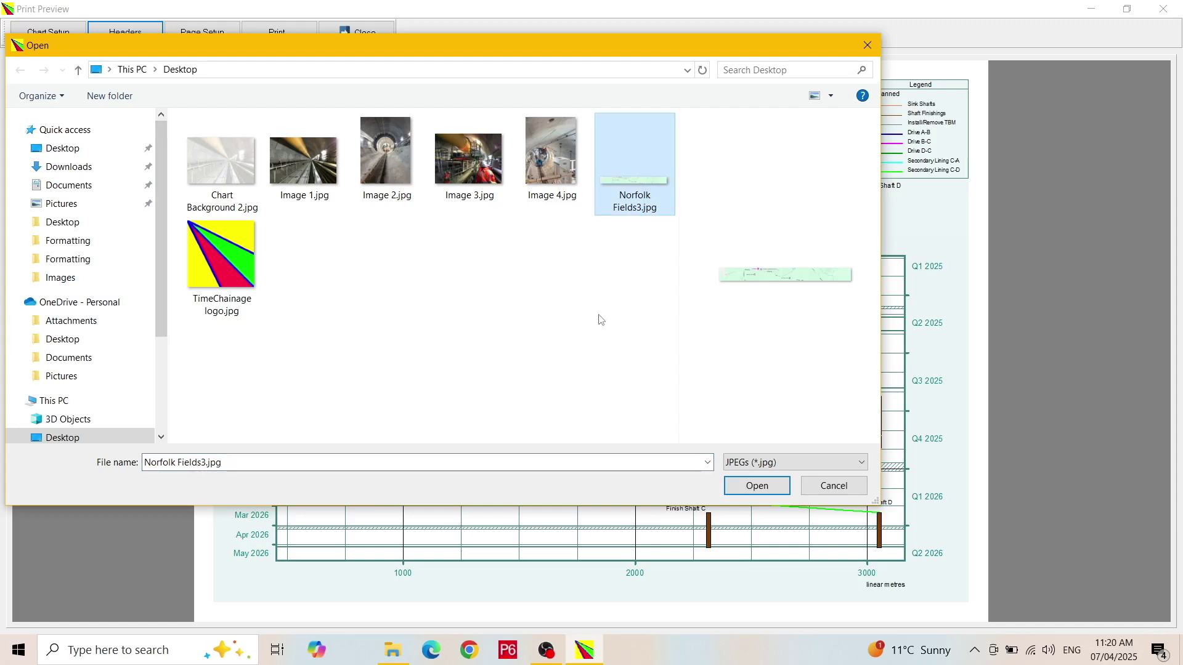
left_click(770, 464)
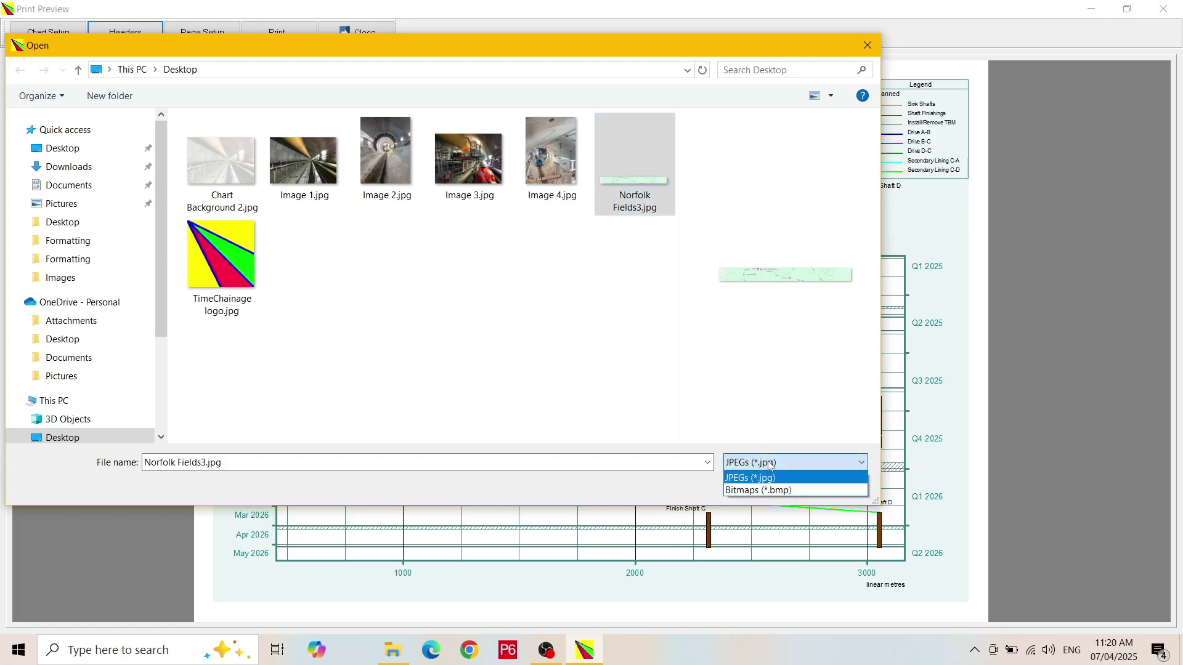
left_click(769, 465)
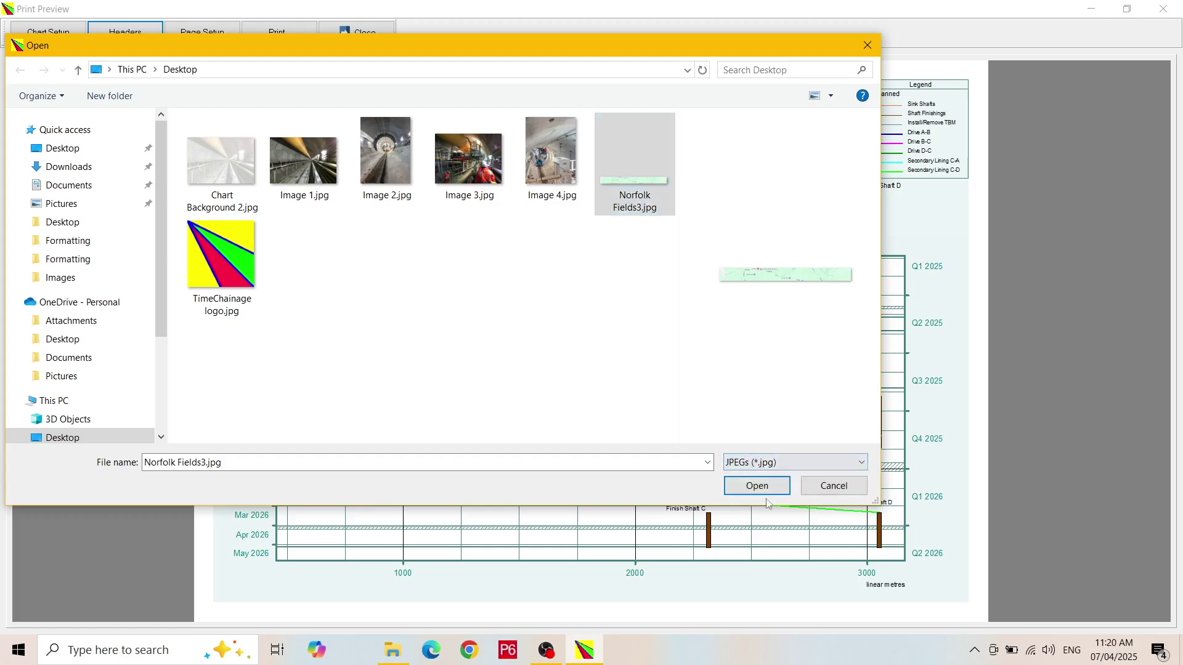
left_click(757, 485)
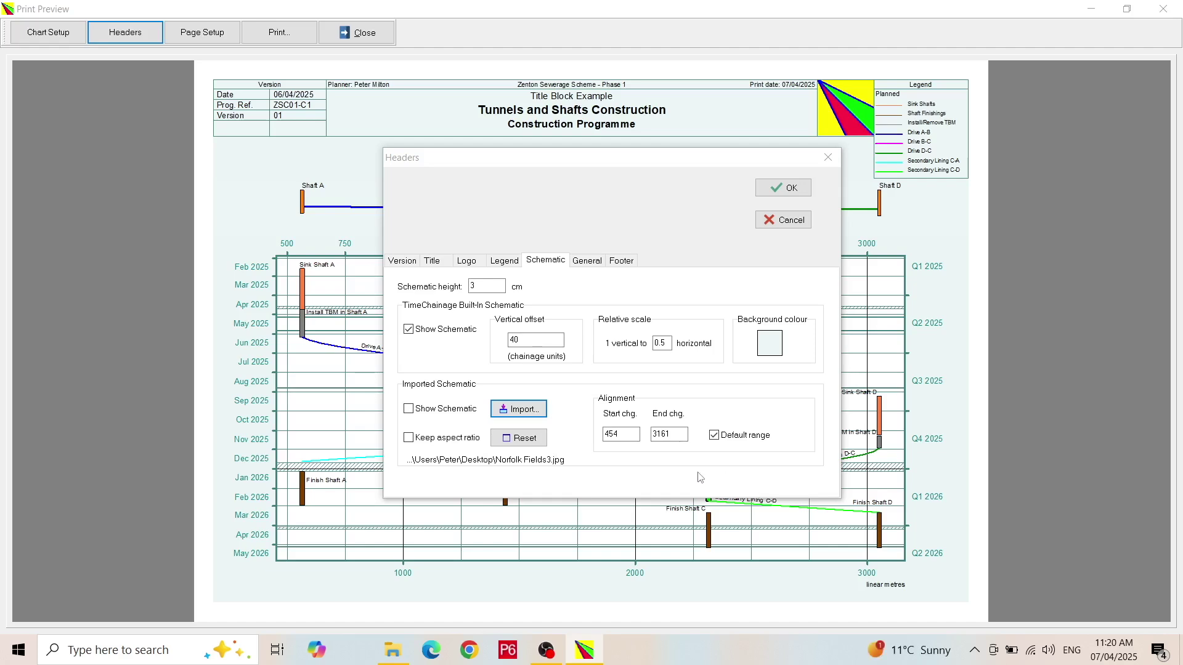
Show the imported schematic with its aspect ratio kept and aligned to the default chainage range, and apply the header settings
left_click(409, 410)
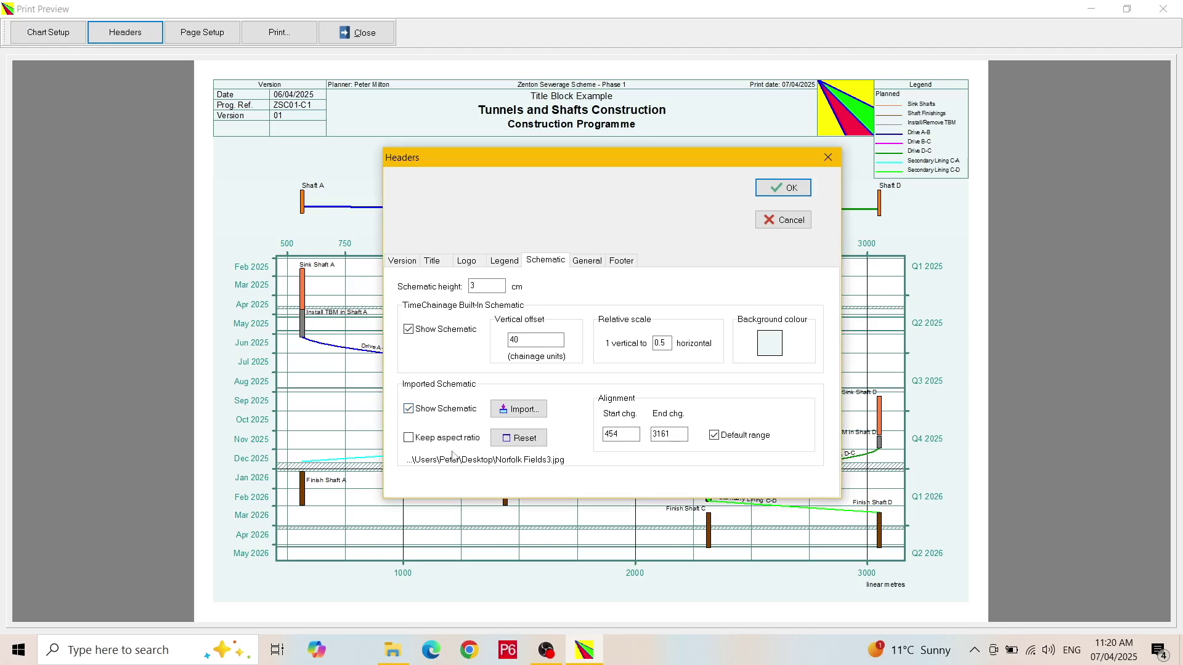
left_click(409, 439)
left_click(669, 441)
left_click(715, 436)
left_click(621, 435)
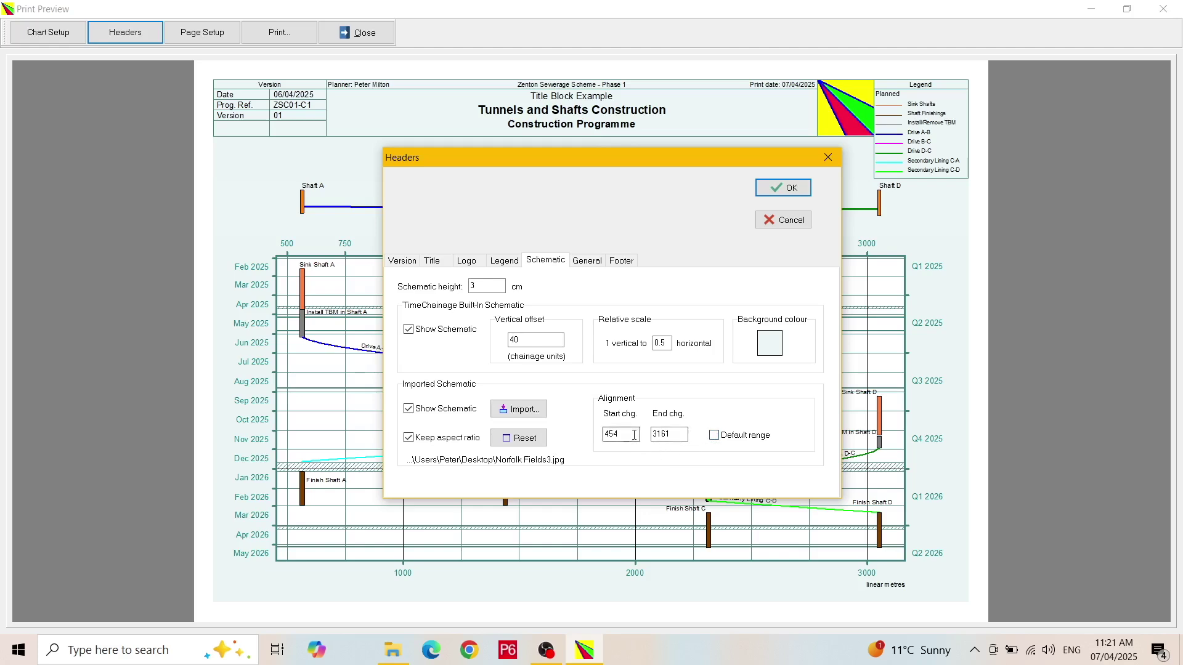
left_click(714, 436)
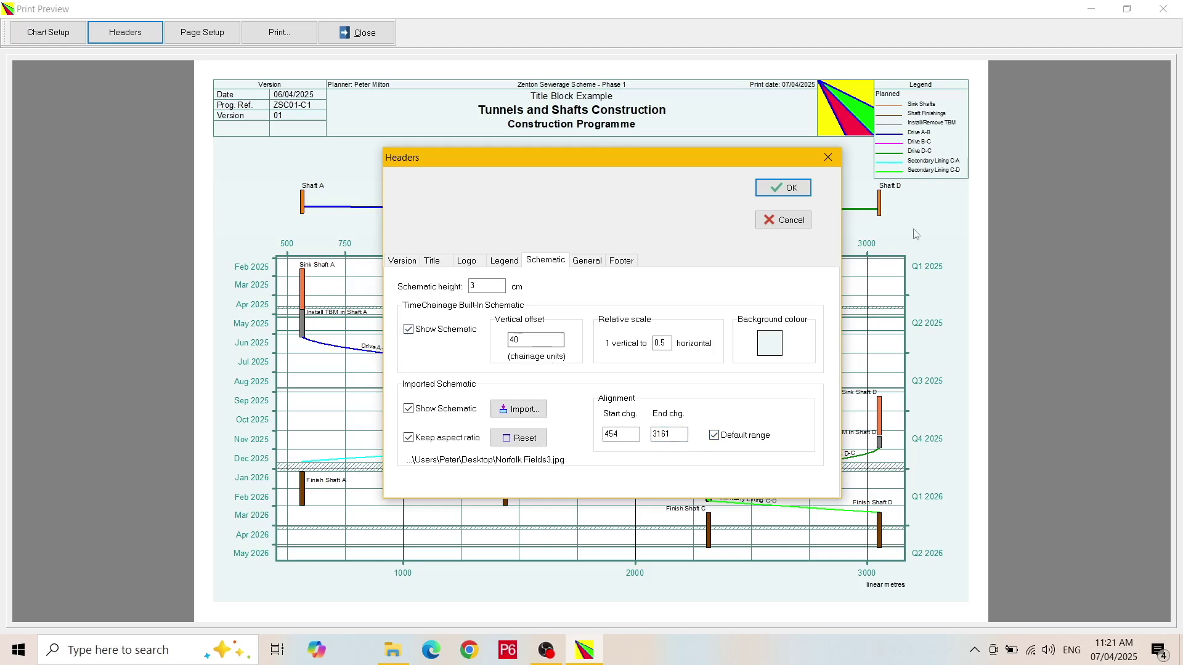
left_click(772, 192)
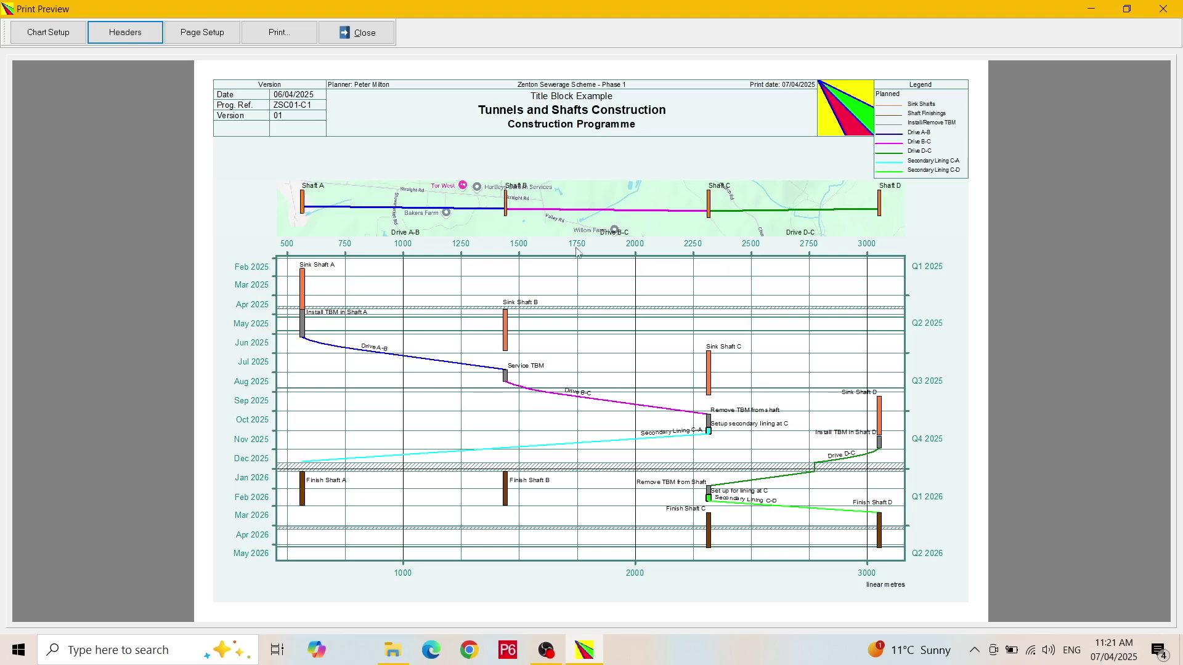
Close the print preview and go to the main chart's view selection
left_click(365, 37)
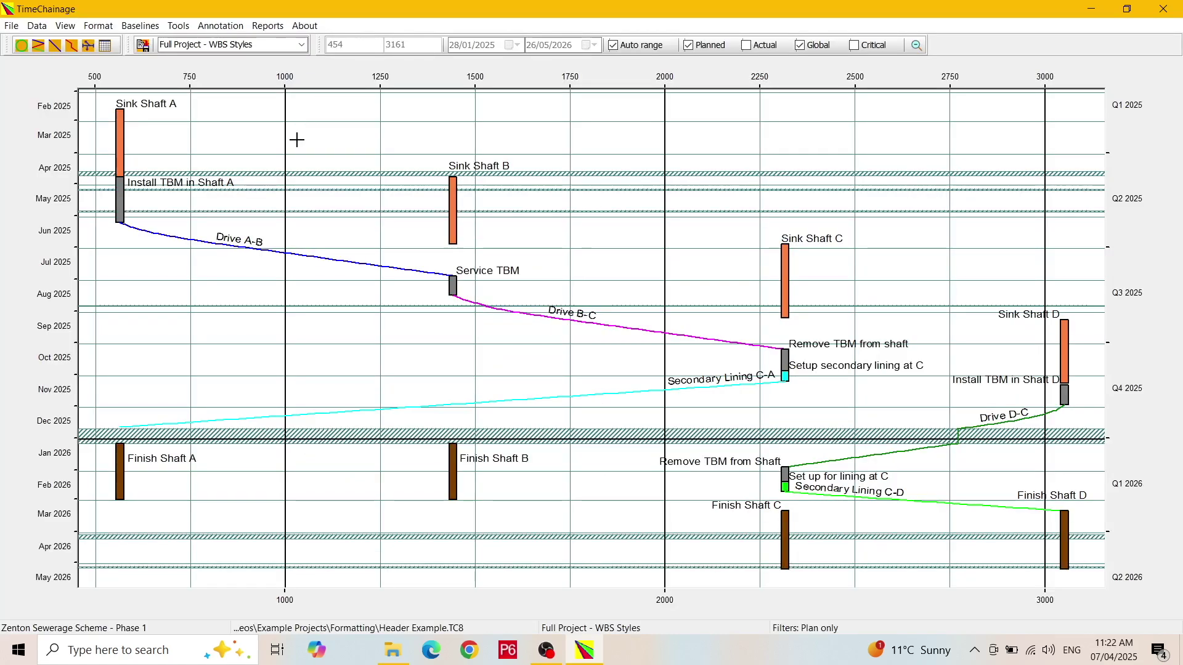
left_click(259, 45)
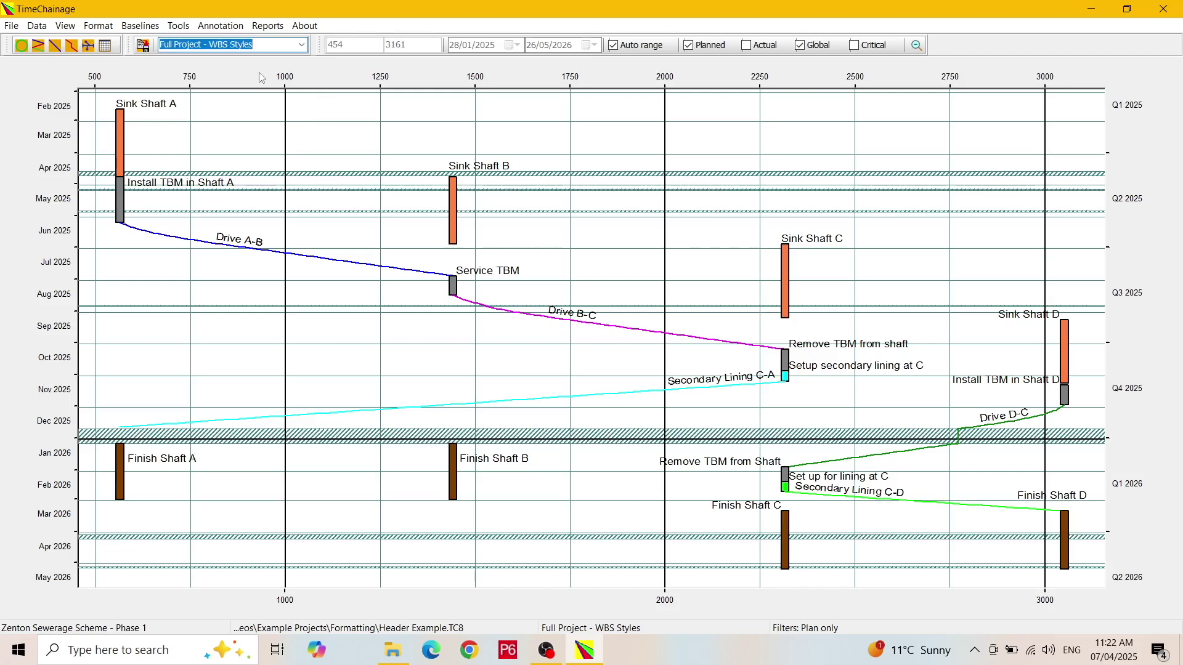